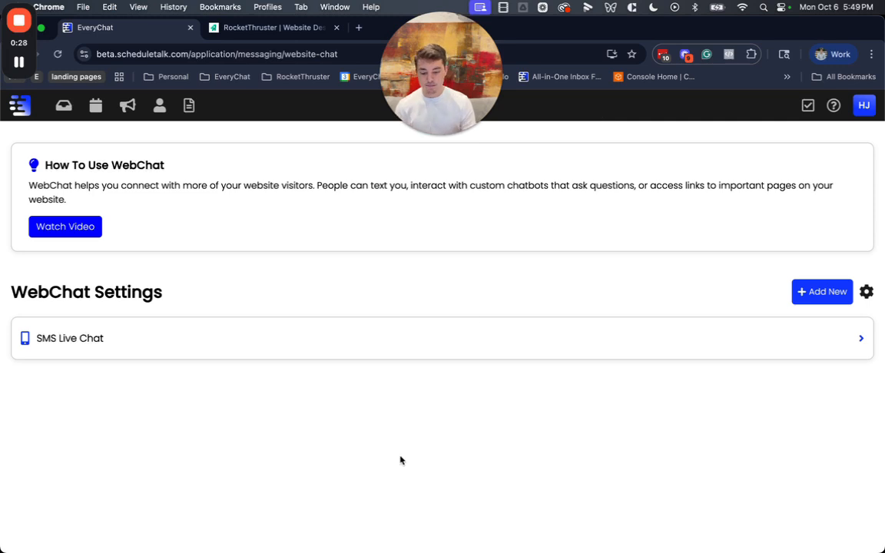
Open the Text Us chat widget on the RocketThruster website to view its contact options, and return to EveryChat
left_click(283, 32)
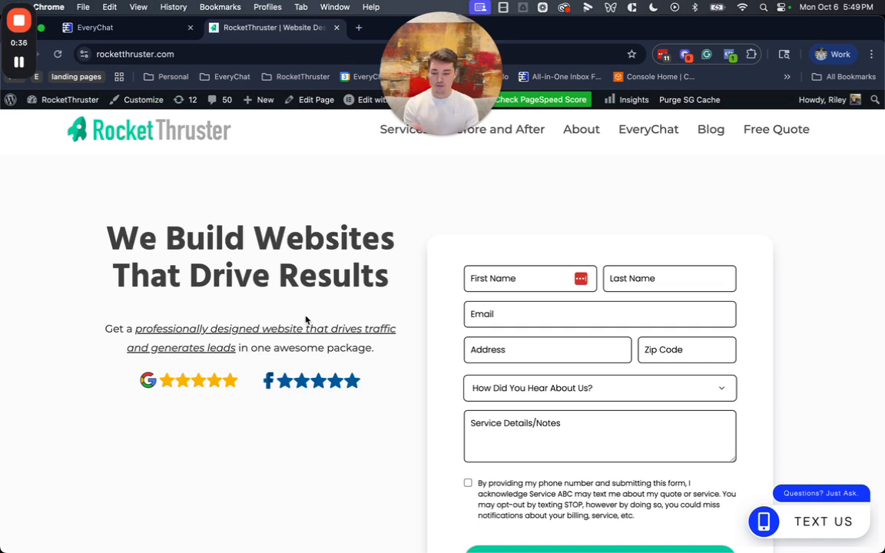
left_click(816, 505)
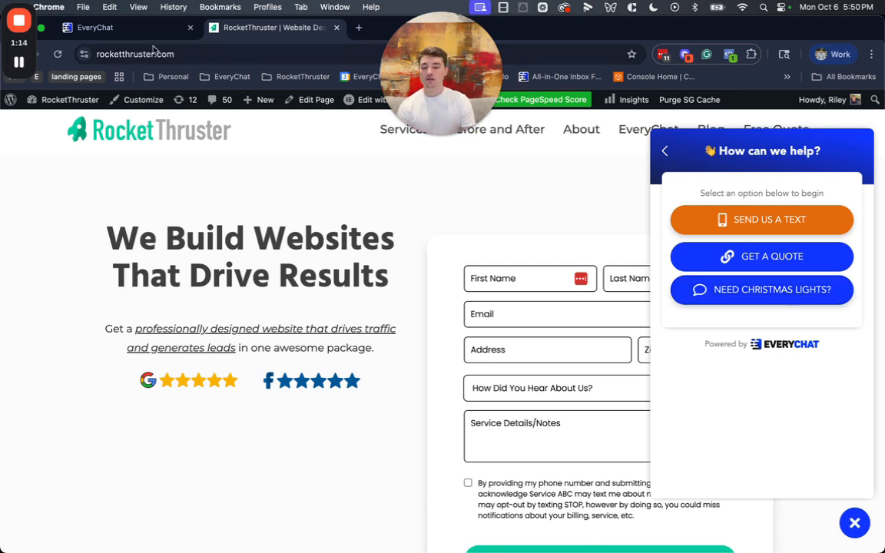
left_click(123, 31)
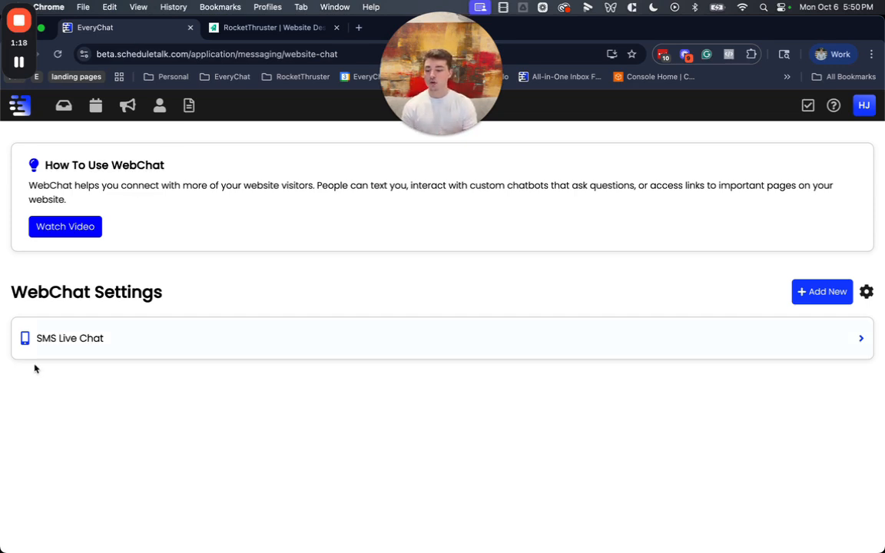
Activate the SMS Live Chat option and set its Live Chat Prompt to "Send Us a Text"
left_click(77, 340)
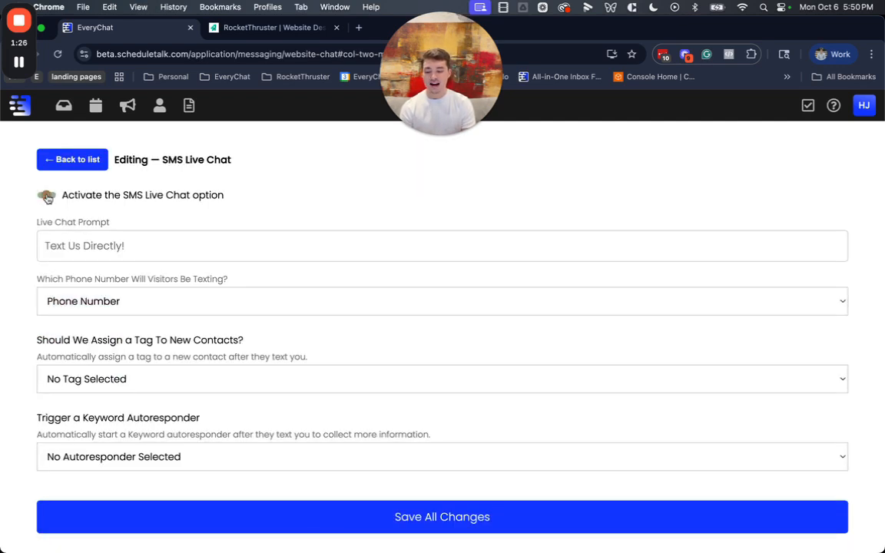
left_click(81, 234)
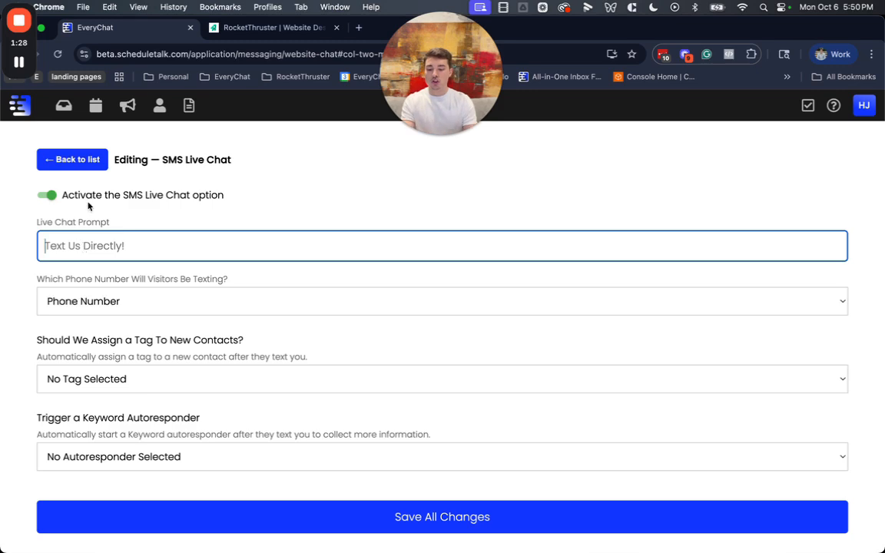
left_click(225, 31)
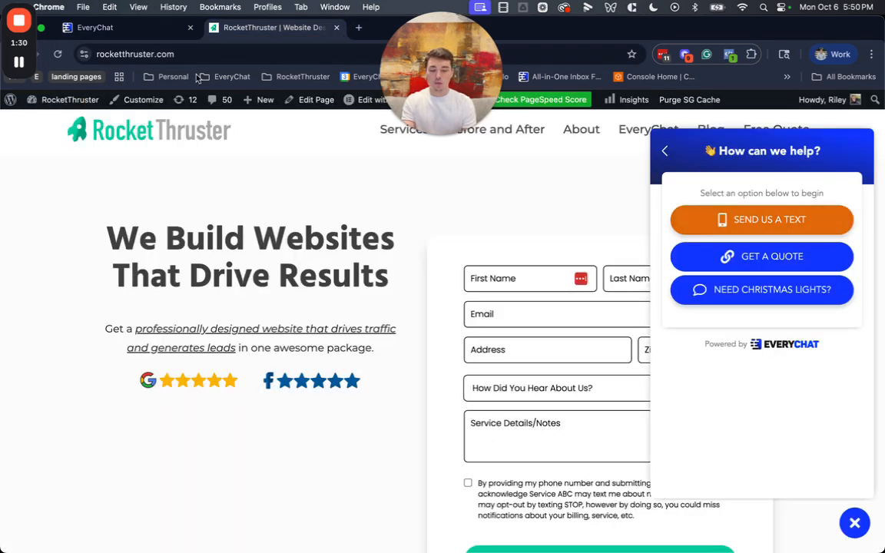
left_click(108, 29)
type("Sen")
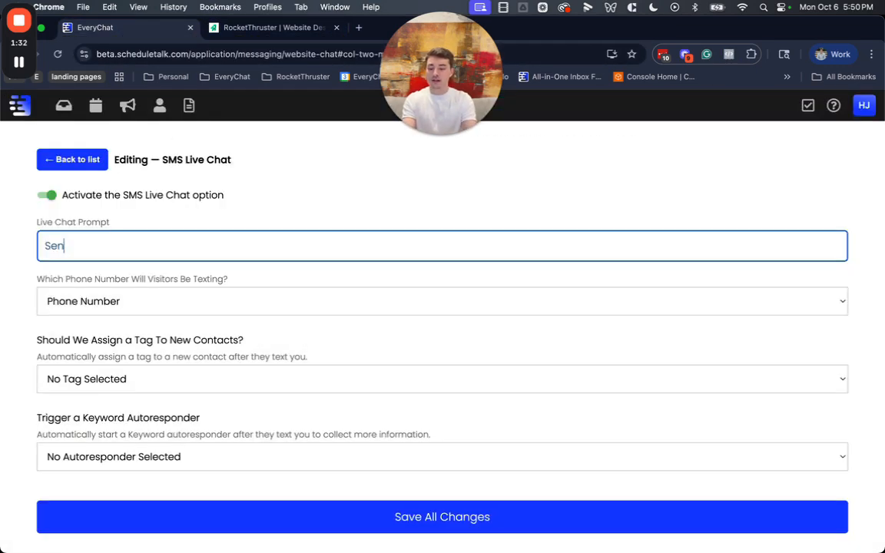
type("d Us a C")
key("BackSpace")
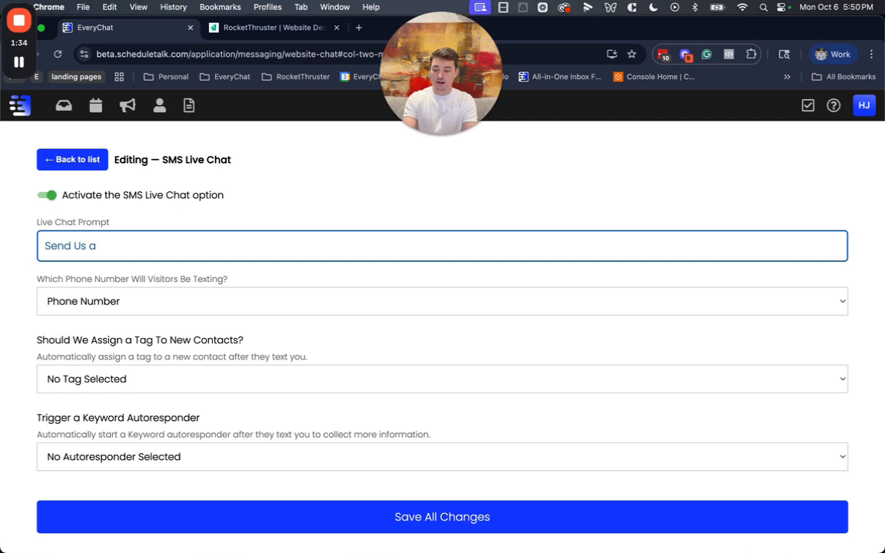
type("Text")
left_click(10, 312)
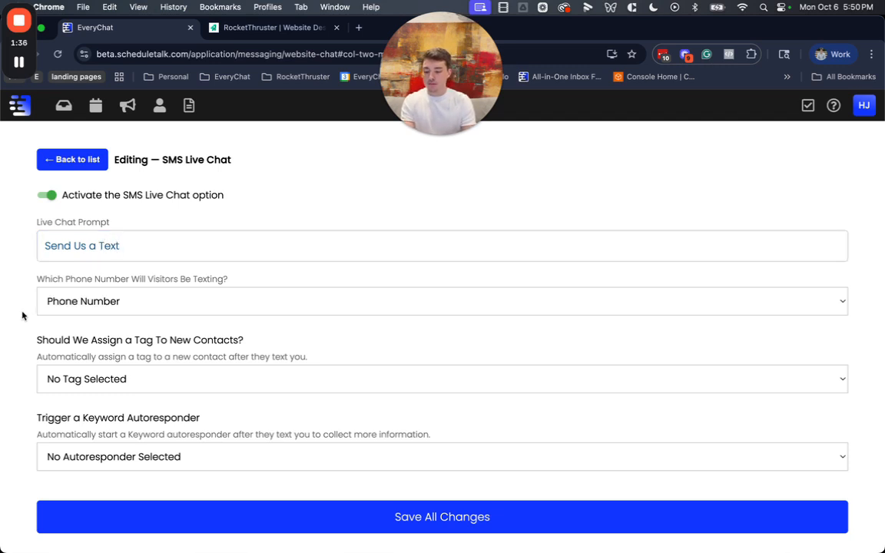
Review the choices for which phone number visitors will be texting
scroll(22, 315, "down", 1)
left_click(94, 289)
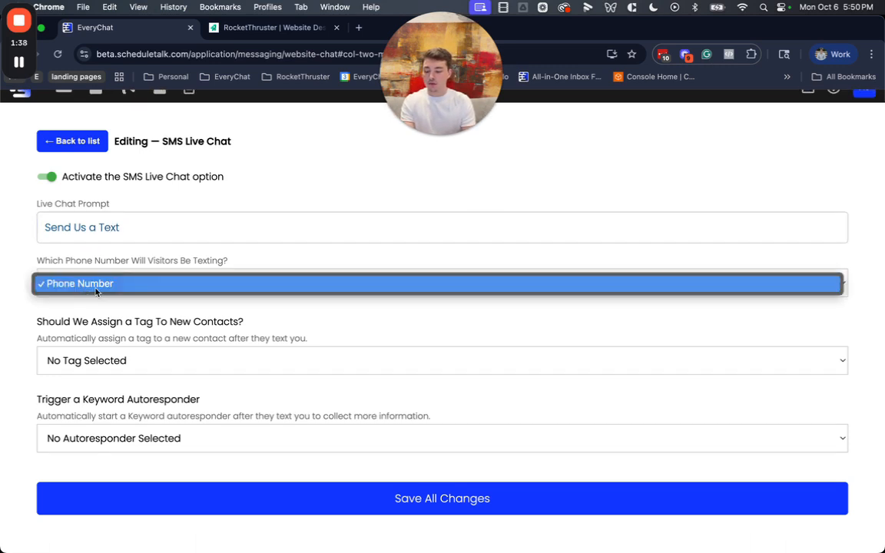
left_click(96, 289)
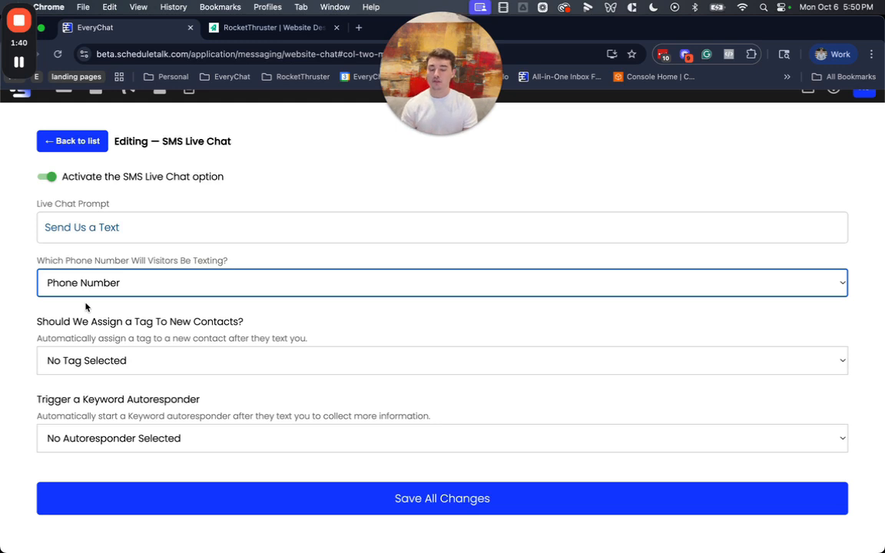
left_click(75, 292)
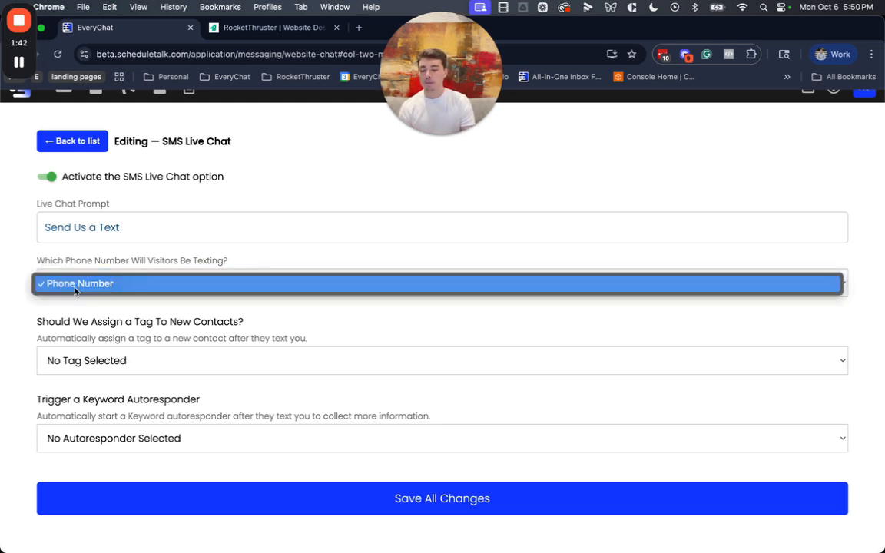
left_click(74, 288)
left_click(76, 285)
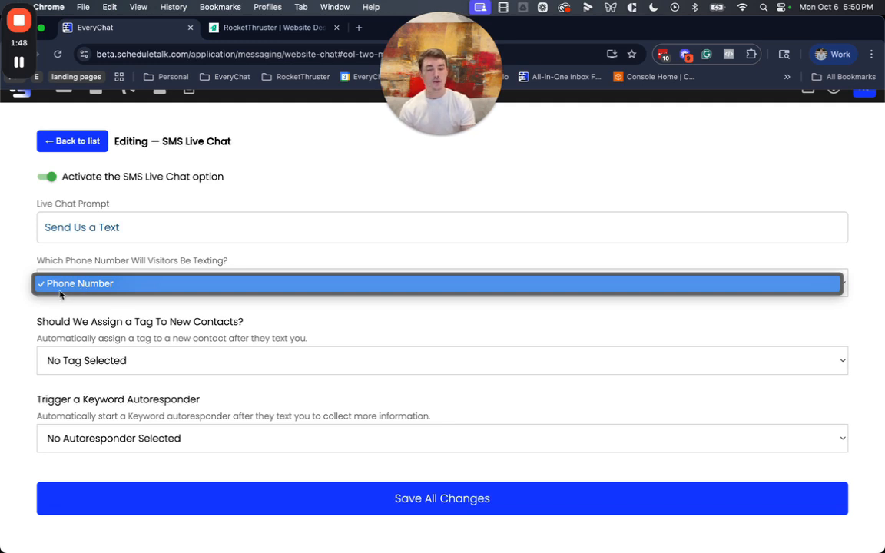
left_click(31, 275)
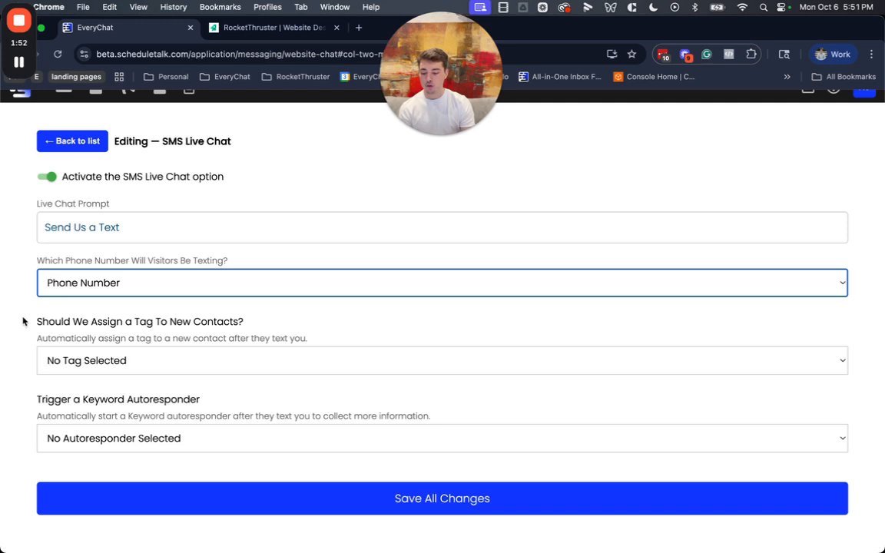
Review the choices for the keyword autoresponder triggered when visitors text
left_click(67, 439)
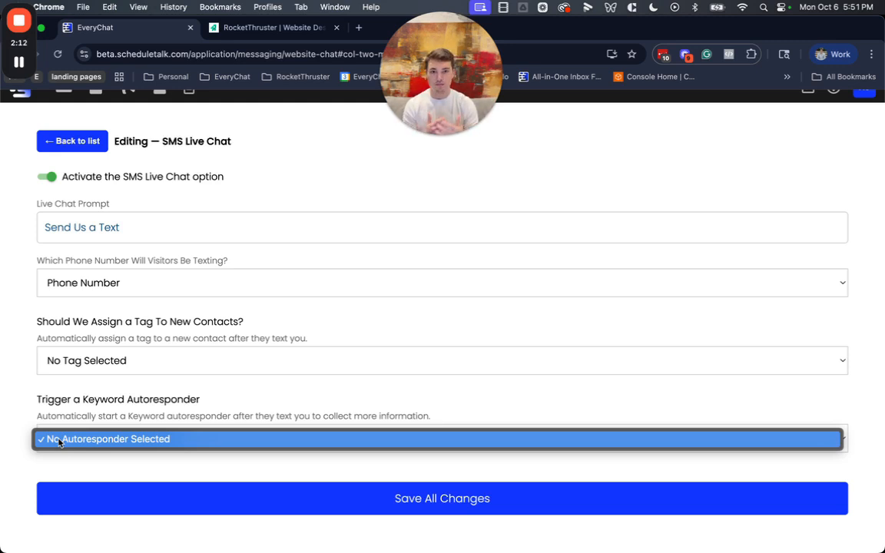
left_click(60, 443)
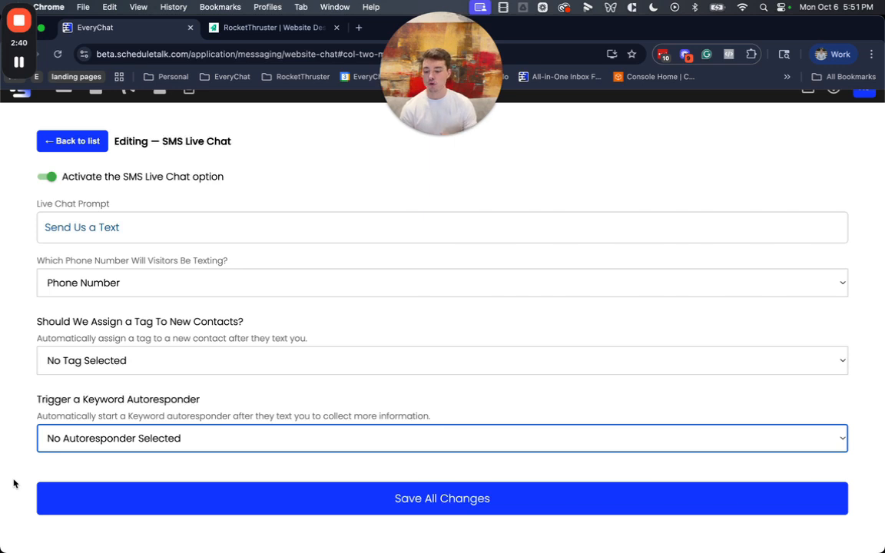
left_click(79, 443)
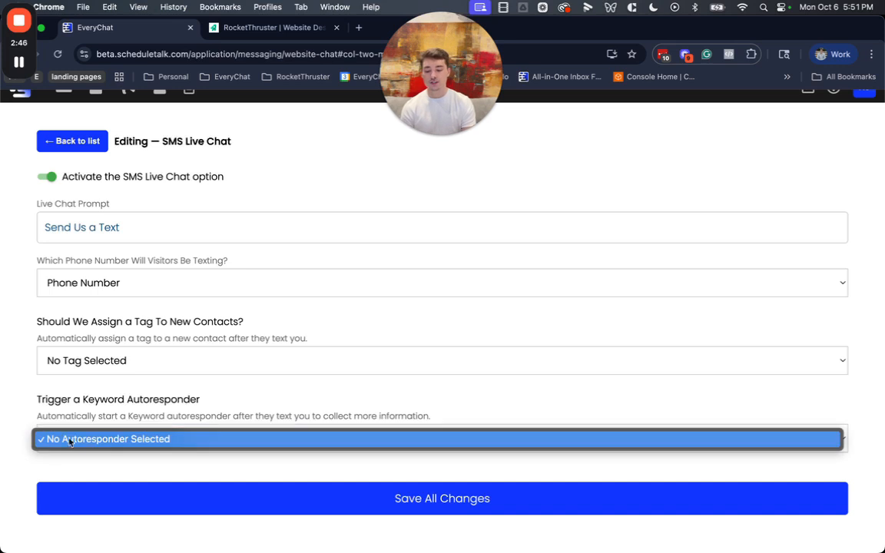
left_click(7, 411)
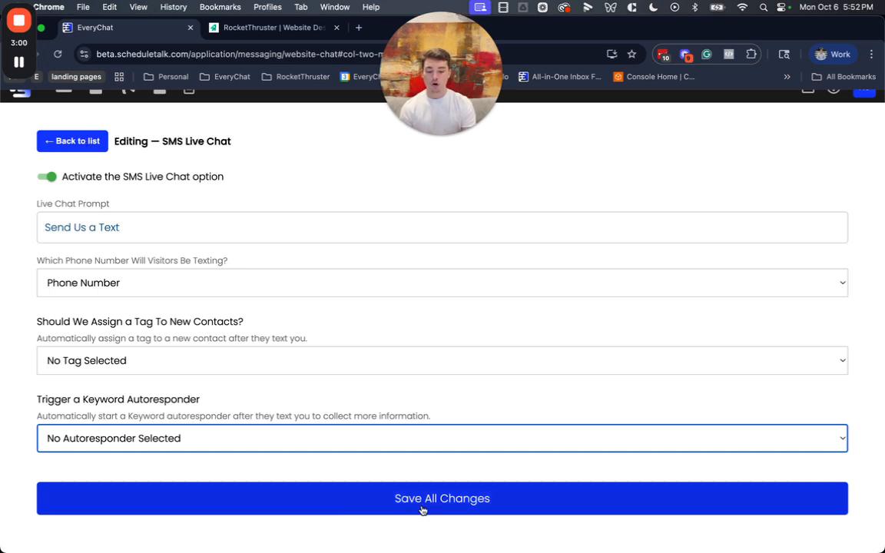
Return to the WebChat settings list and check the option types in the RocketThruster website's chat widget
left_click(63, 142)
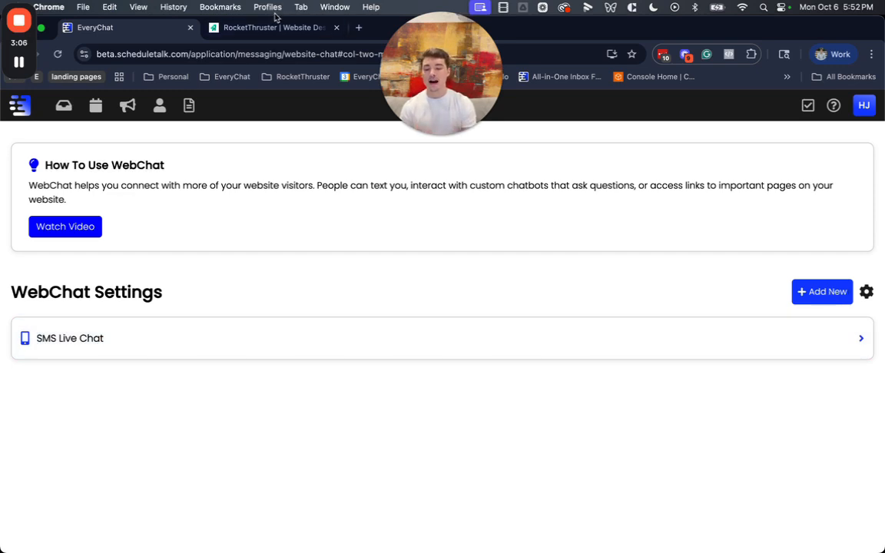
left_click(249, 23)
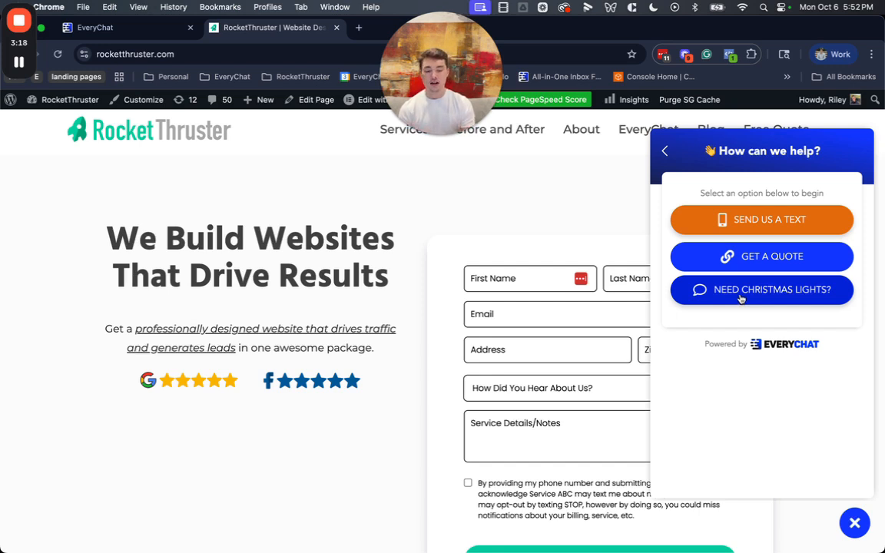
left_click(139, 33)
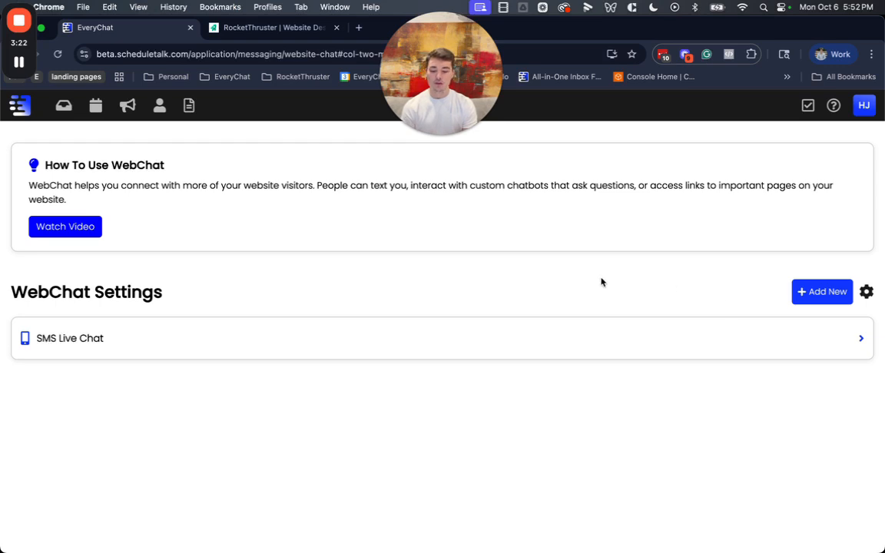
Start a new WebChat option and set its subject to "Need a quote?"
left_click(817, 299)
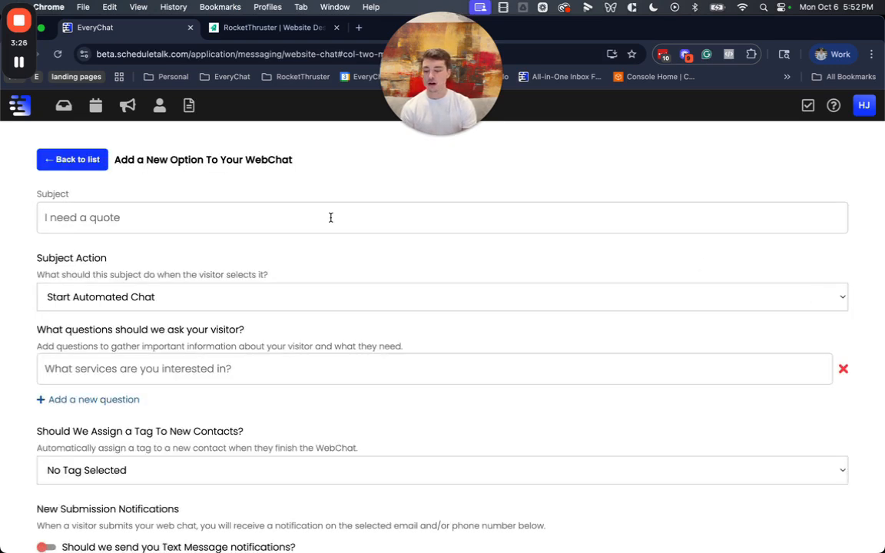
scroll(154, 240, "down", 1)
scroll(76, 200, "down", 1)
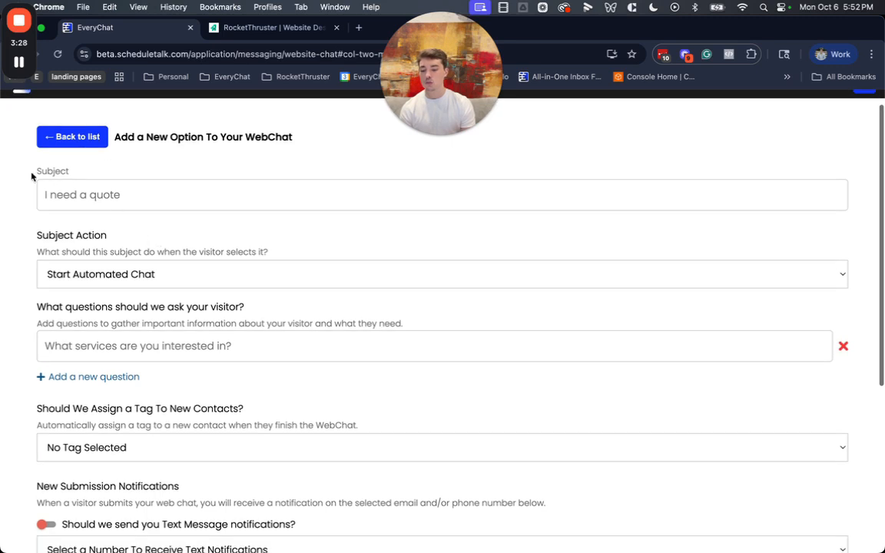
scroll(142, 306, "up", 1)
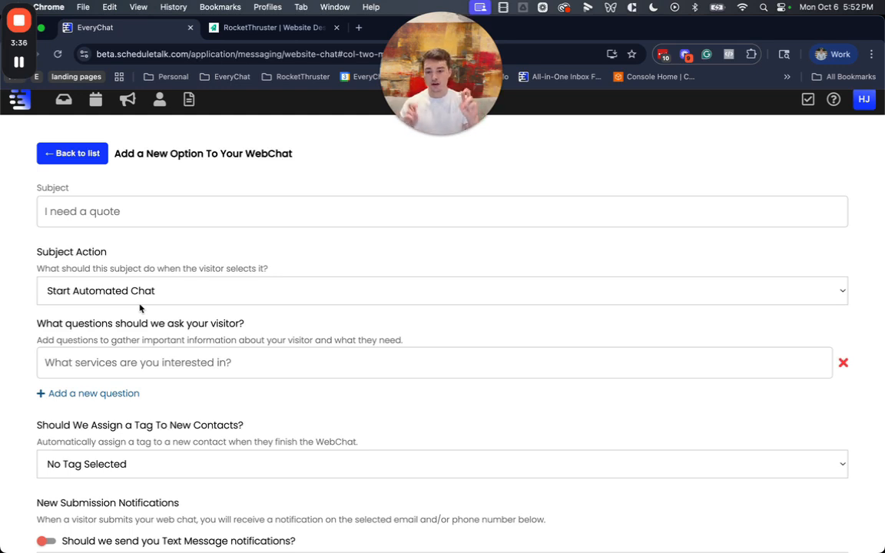
left_click(82, 214)
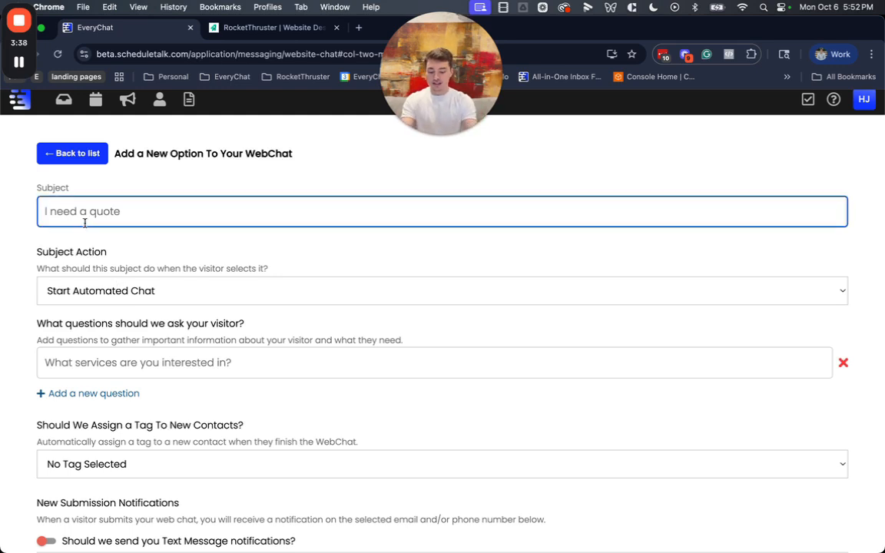
type("Need a ")
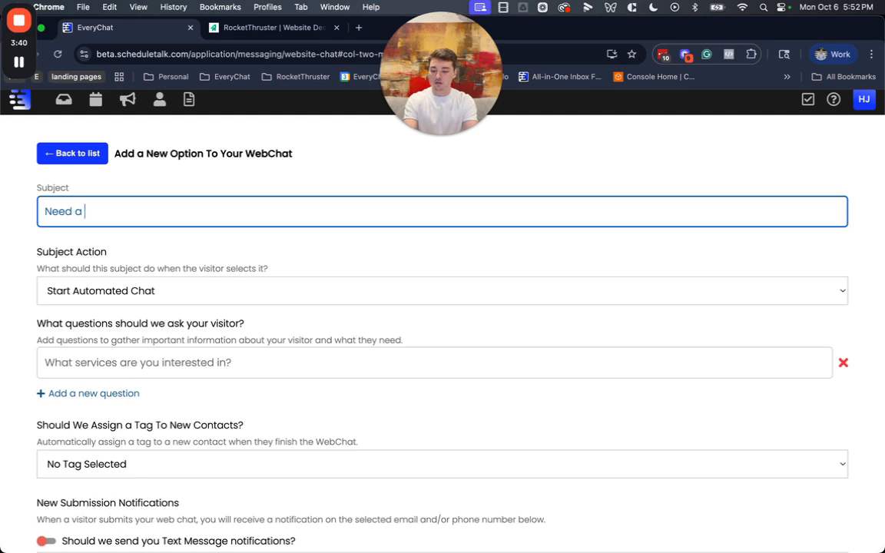
type("quote?")
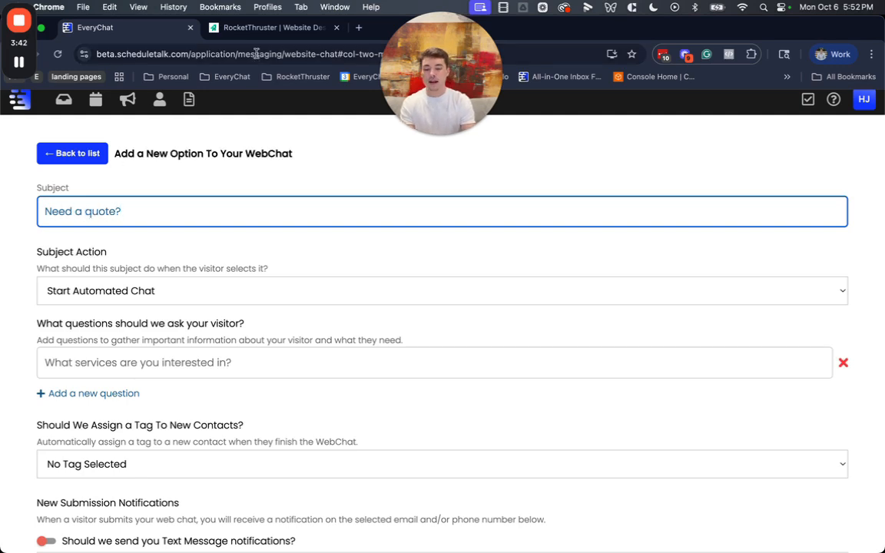
Compare the new option's subject with the quote button in the RocketThruster website's chat widget
left_click(260, 29)
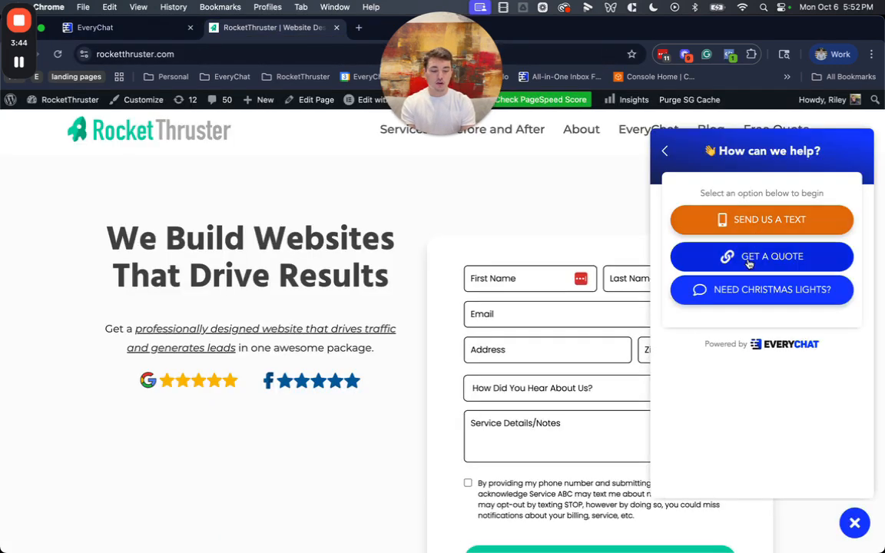
left_click(115, 27)
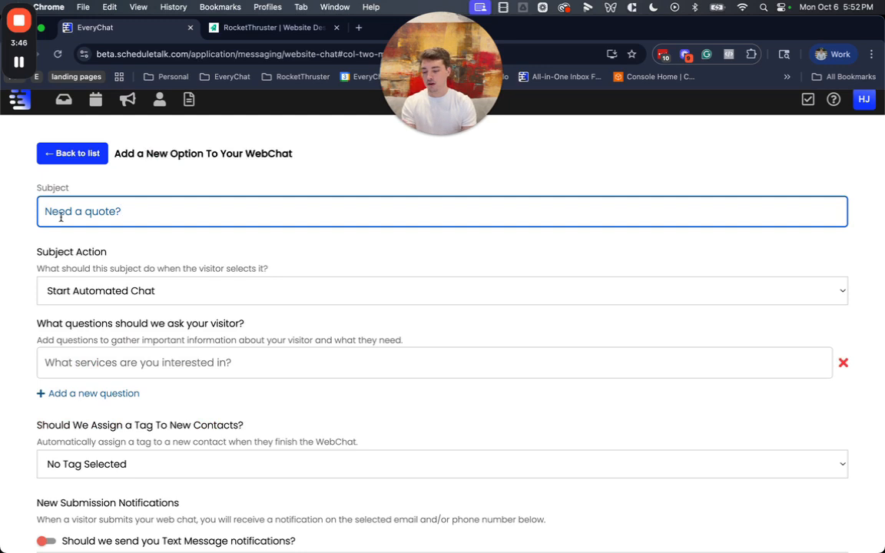
left_click_drag(46, 209, 188, 207)
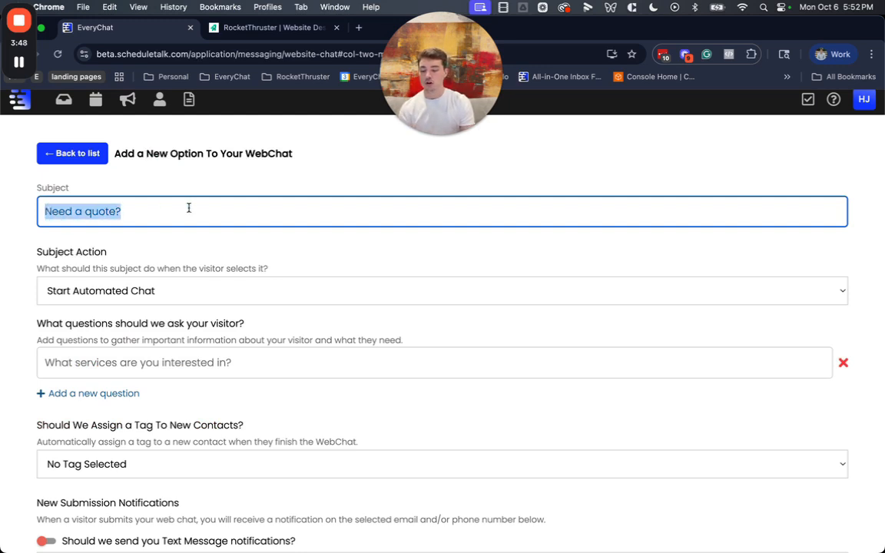
left_click(16, 256)
scroll(116, 224, "down", 2)
left_click(104, 204)
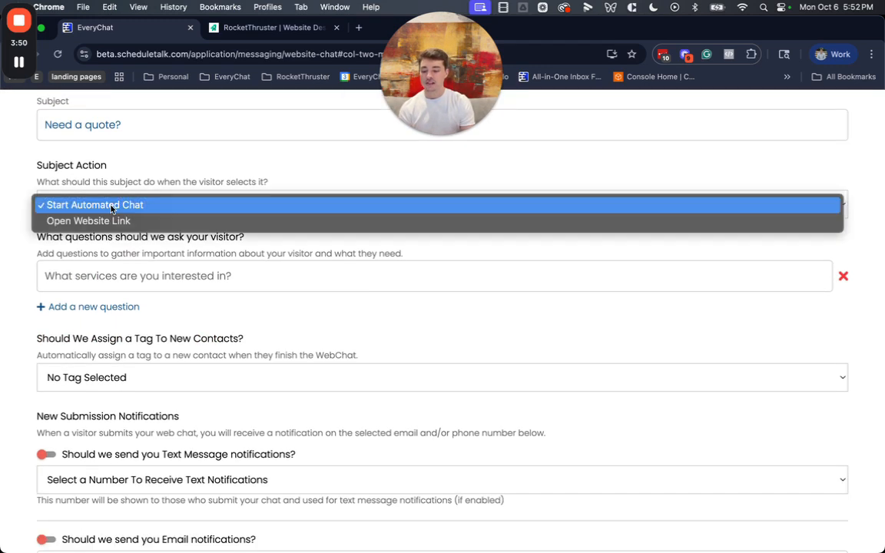
left_click(108, 220)
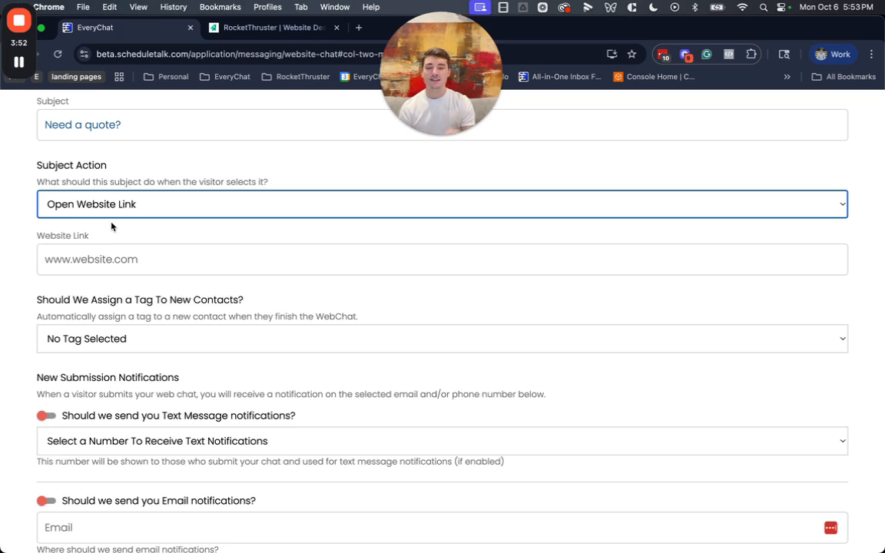
left_click(73, 259)
type("h")
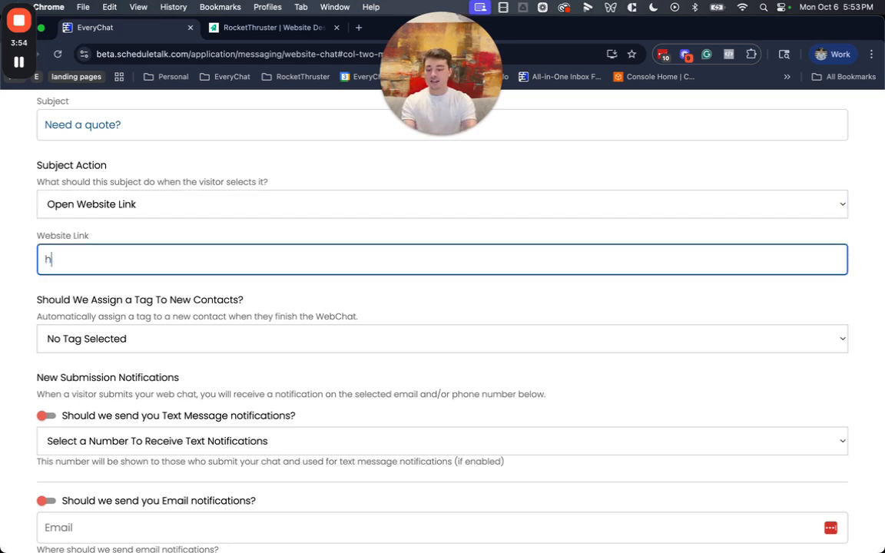
type("ttps://")
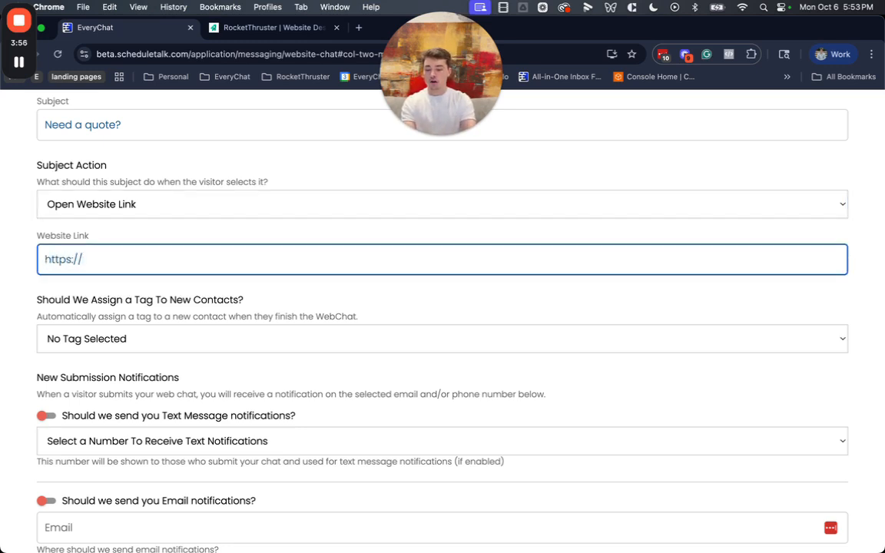
type("everychat.com/")
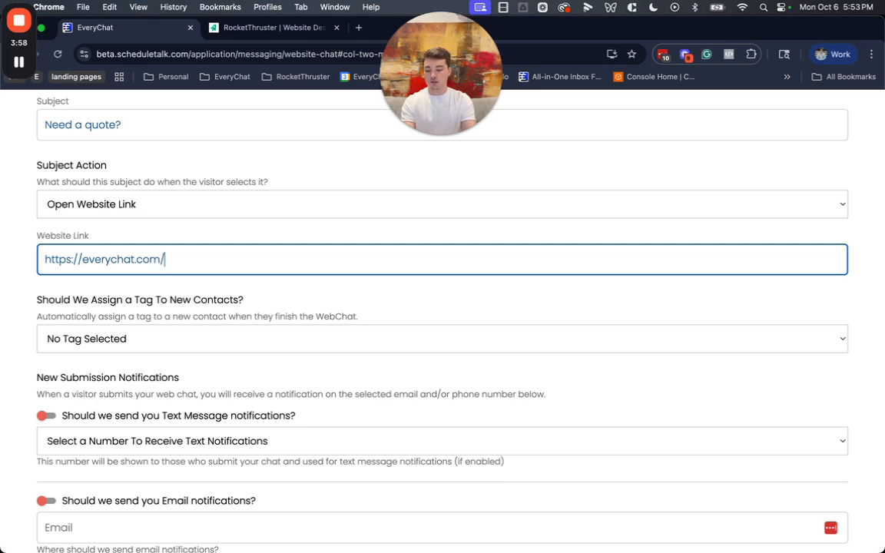
type("contact")
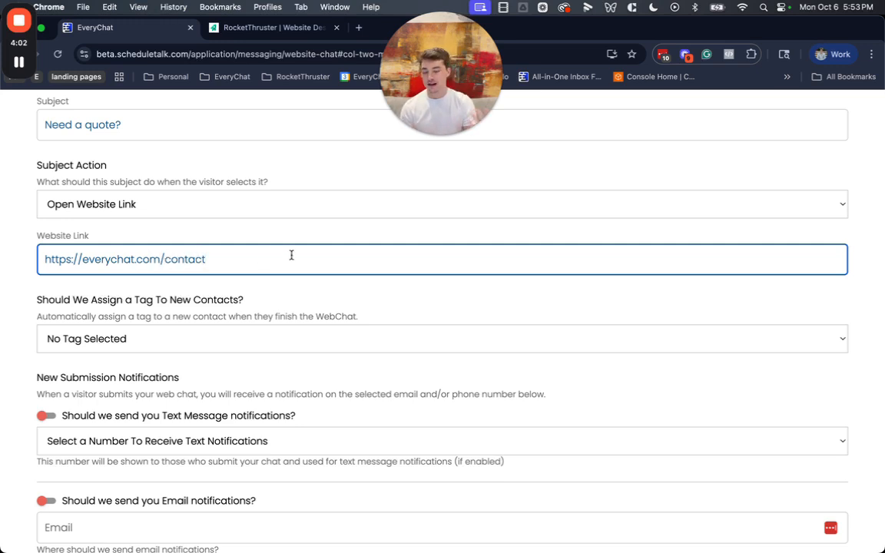
Save the "Need a quote?" option with no tag and both notification types left off
scroll(305, 242, "down", 2)
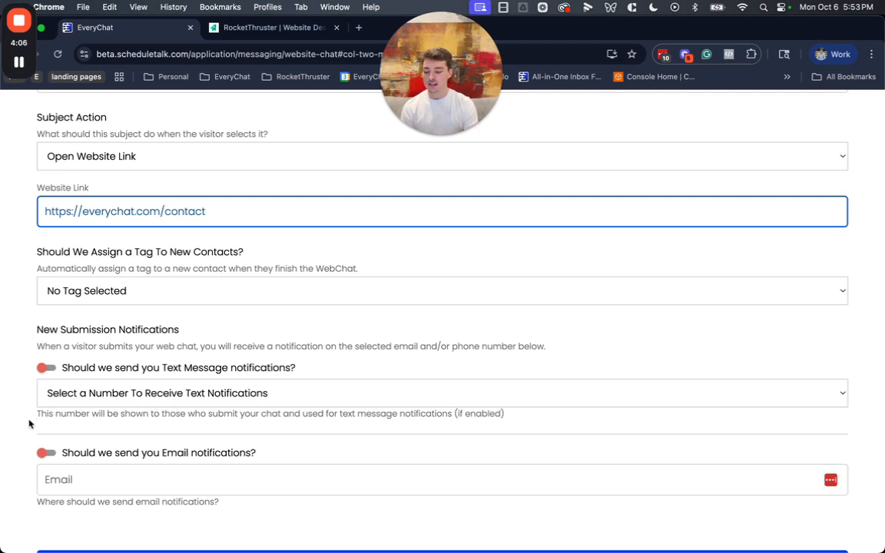
scroll(391, 397, "down", 5)
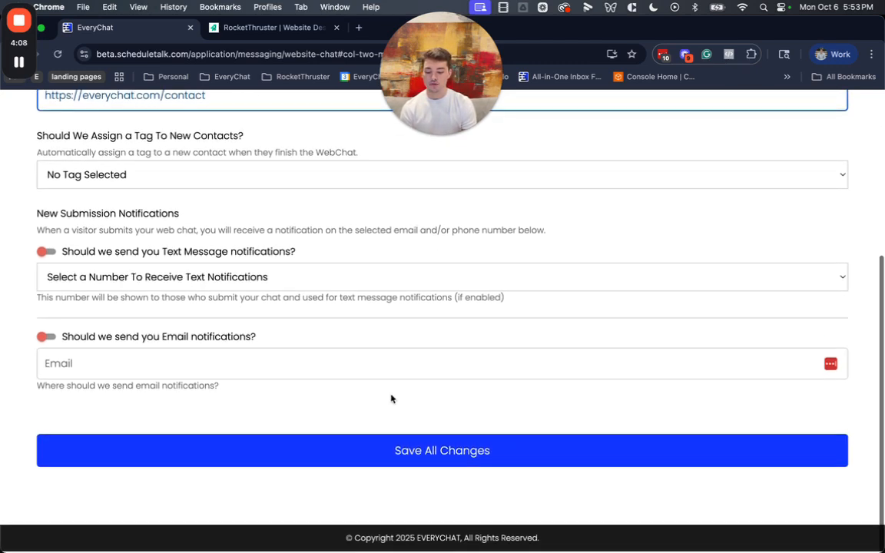
left_click(410, 453)
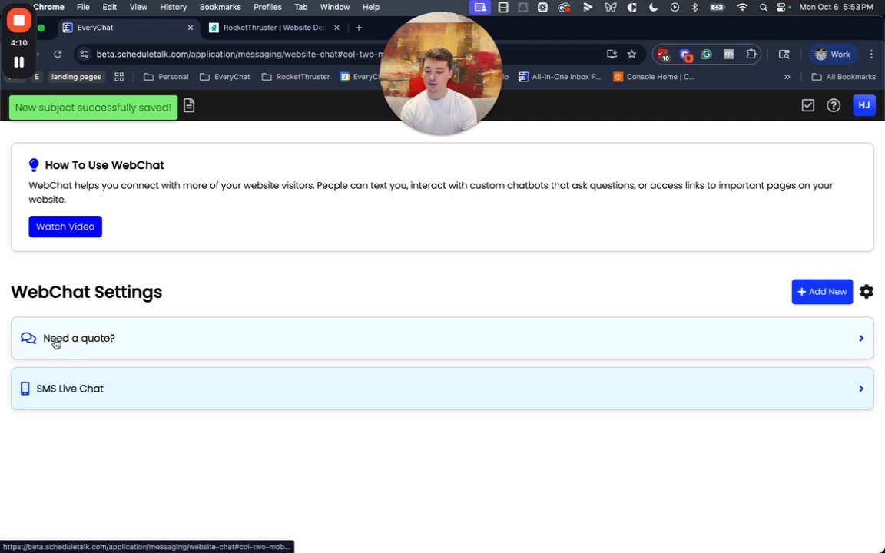
Start another WebChat option with the subject "Want Christmas Lights?" and the action Start Automated Chat
left_click(802, 292)
left_click(82, 214)
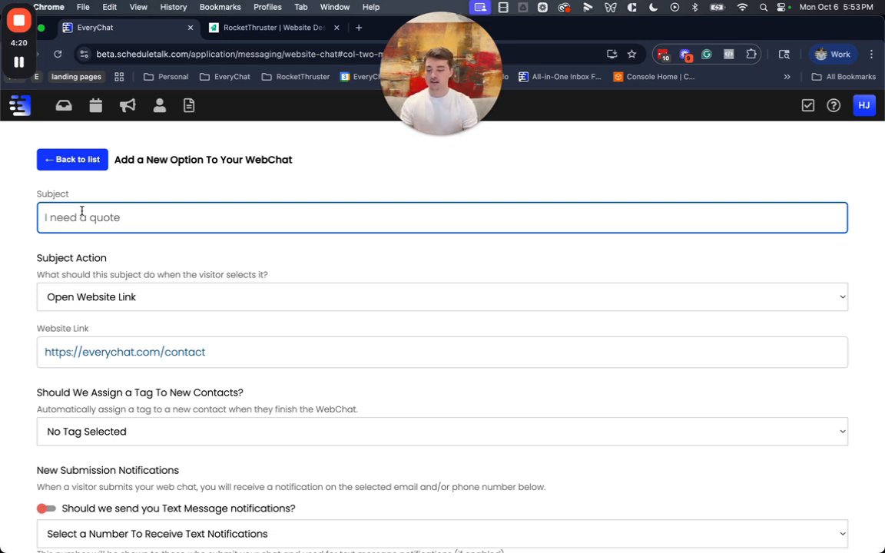
type("Want")
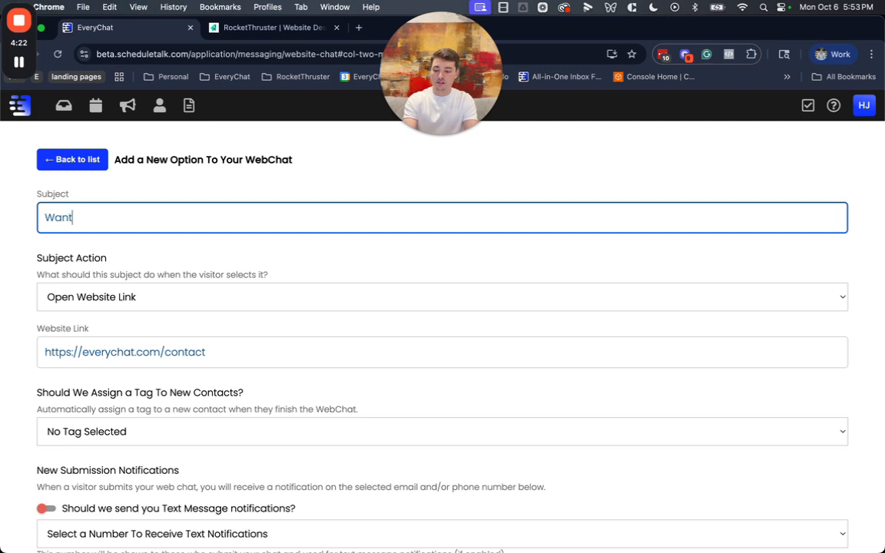
type(" Christm")
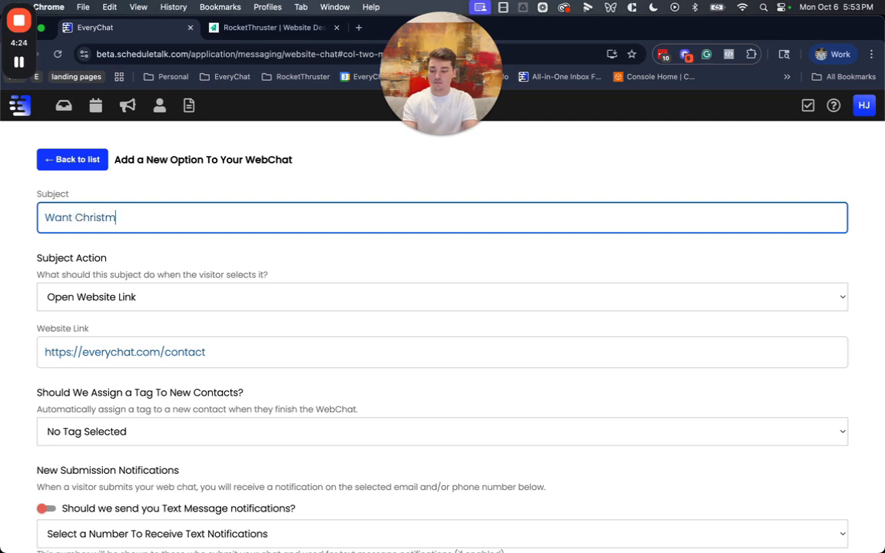
type("as Lights")
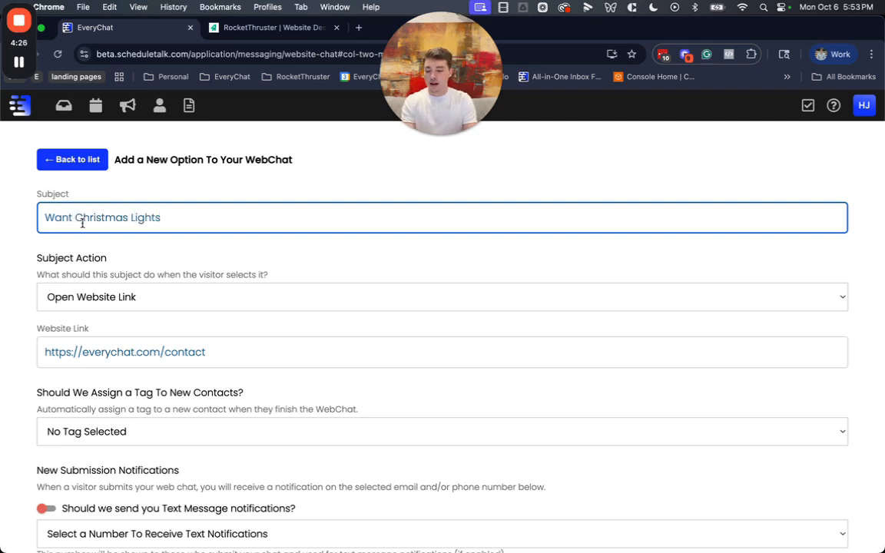
type("?")
left_click(29, 250)
left_click(86, 298)
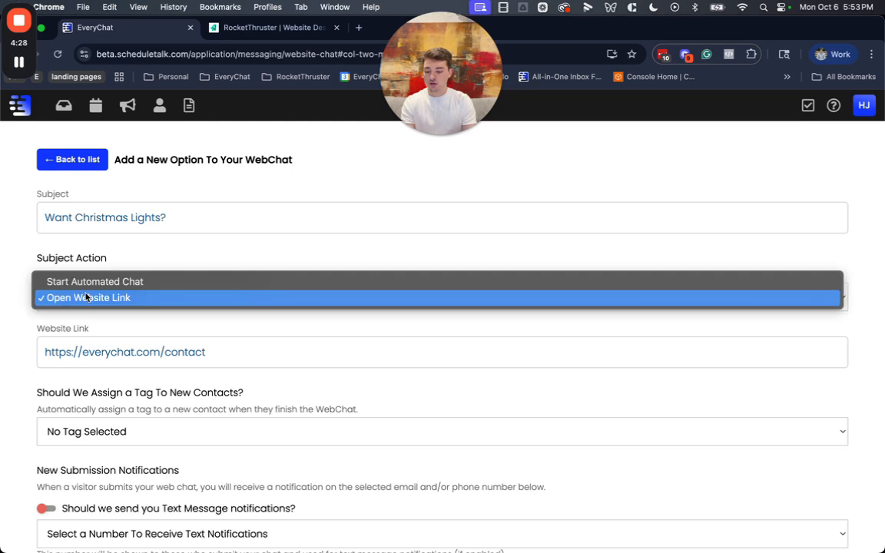
left_click(84, 282)
Enter "Hey! What's your property address so we can give you a price?" as the automated chat's first question
left_click(71, 380)
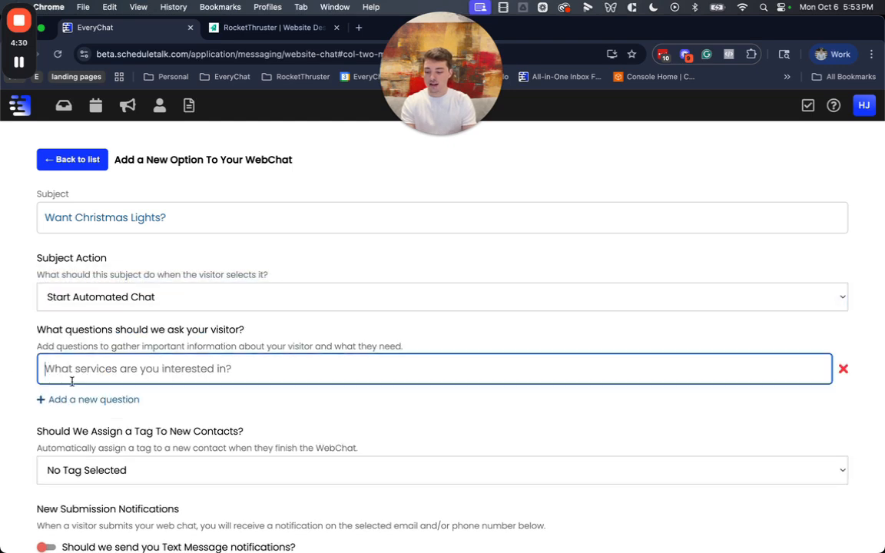
scroll(123, 367, "down", 1)
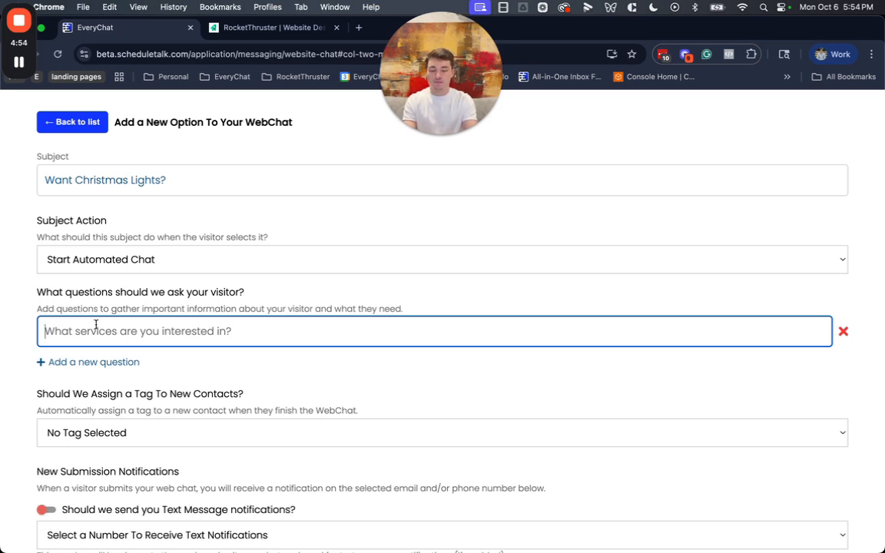
type("Hey")
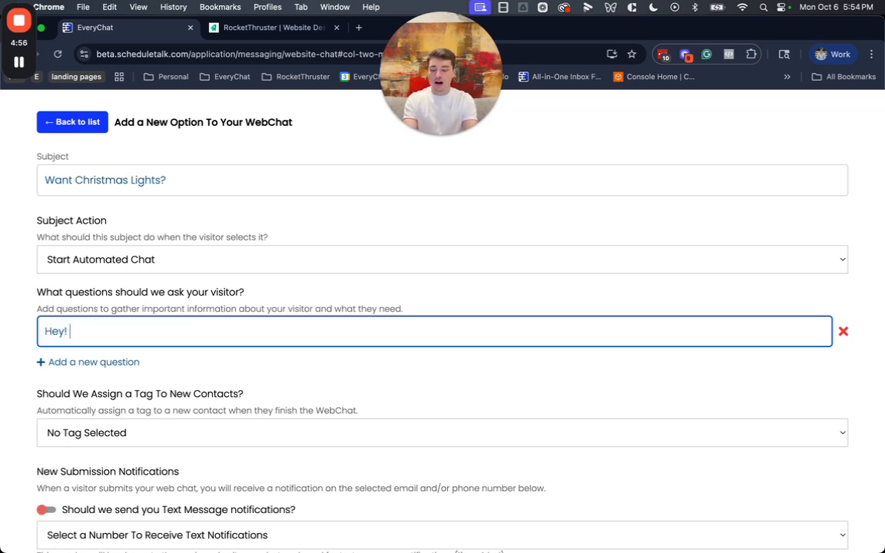
type("! What's your pr")
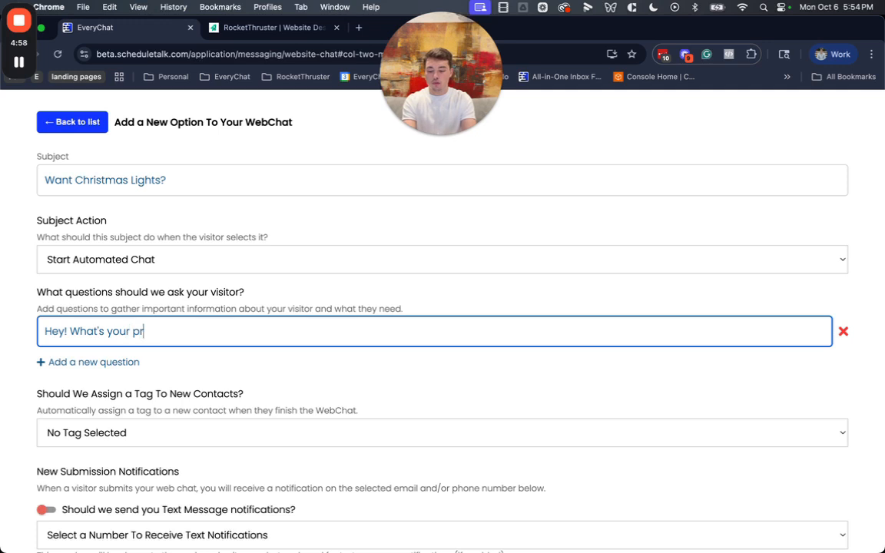
type("operty addre")
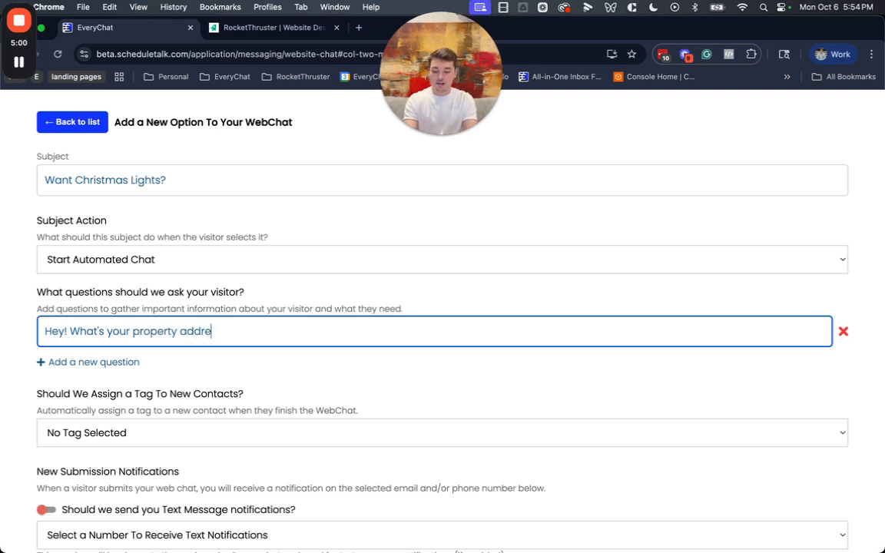
type("ss so we can e")
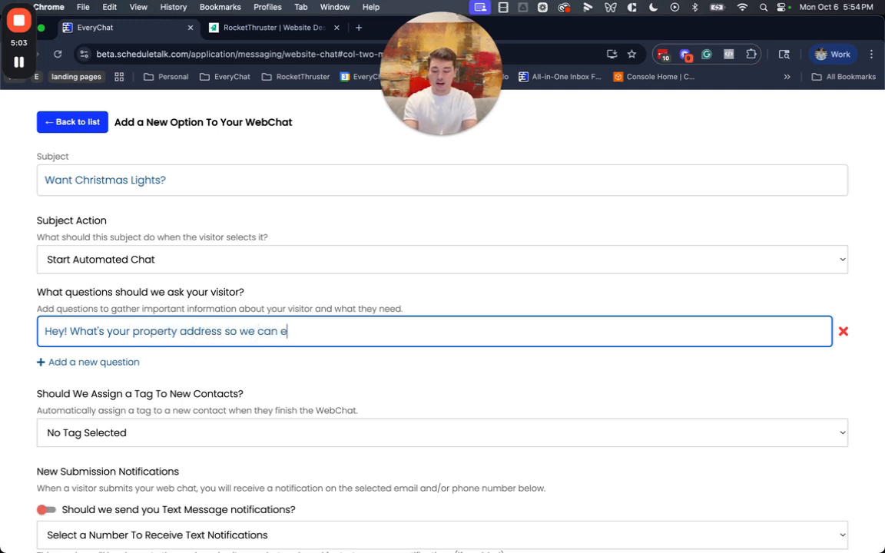
key("BackSpace")
type("give you a price?")
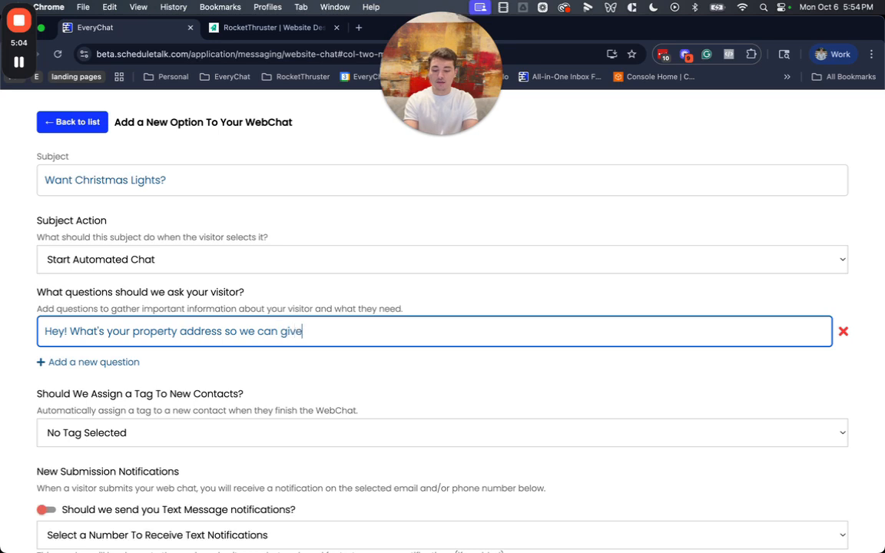
Add two more visitor questions, each filled with the placeholder text "lajskd"
left_click(93, 361)
left_click(84, 371)
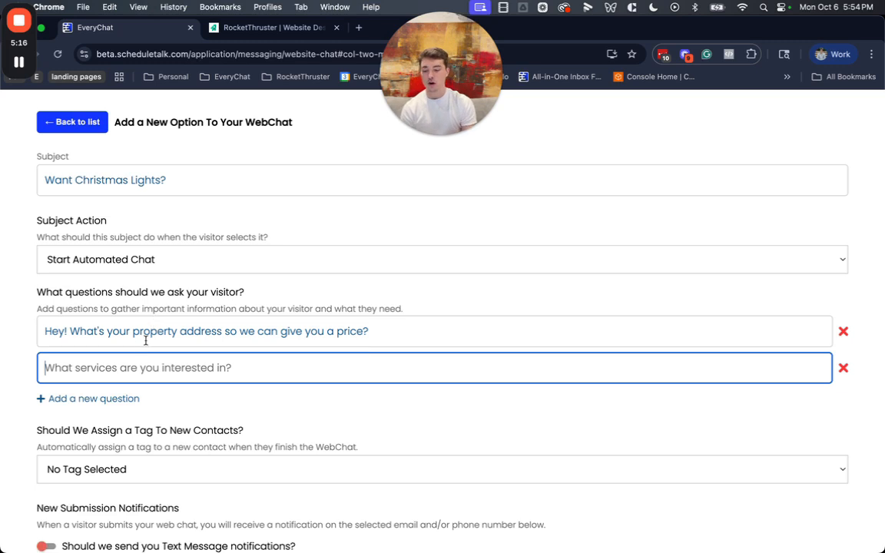
type("lajskd")
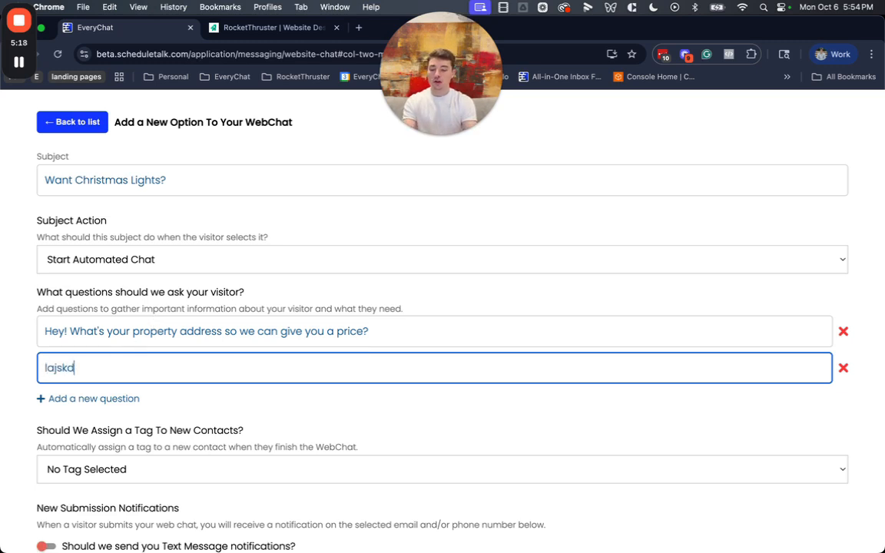
left_click(112, 398)
left_click(93, 409)
type("lajskd")
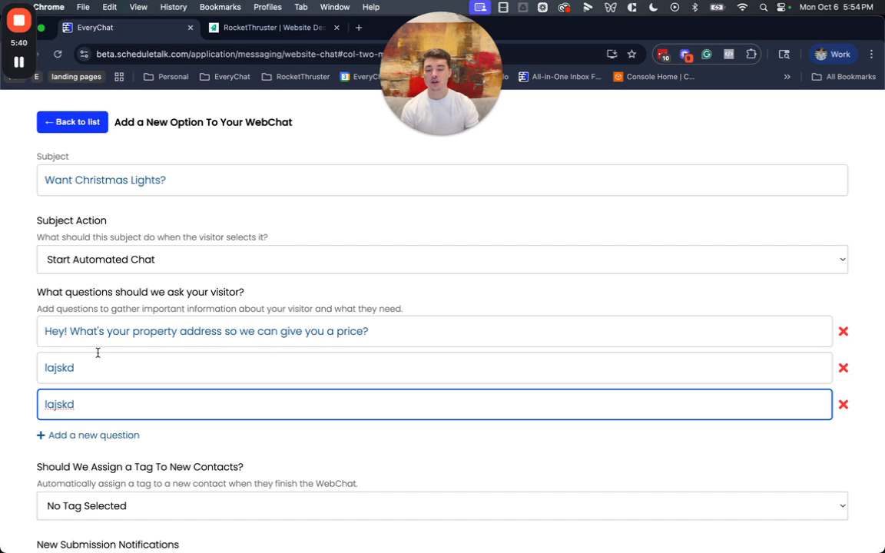
Switch to the RocketThruster website and try its "Need Christmas Lights?" automated chat, answering both questions with "asd"
left_click(246, 29)
left_click(766, 300)
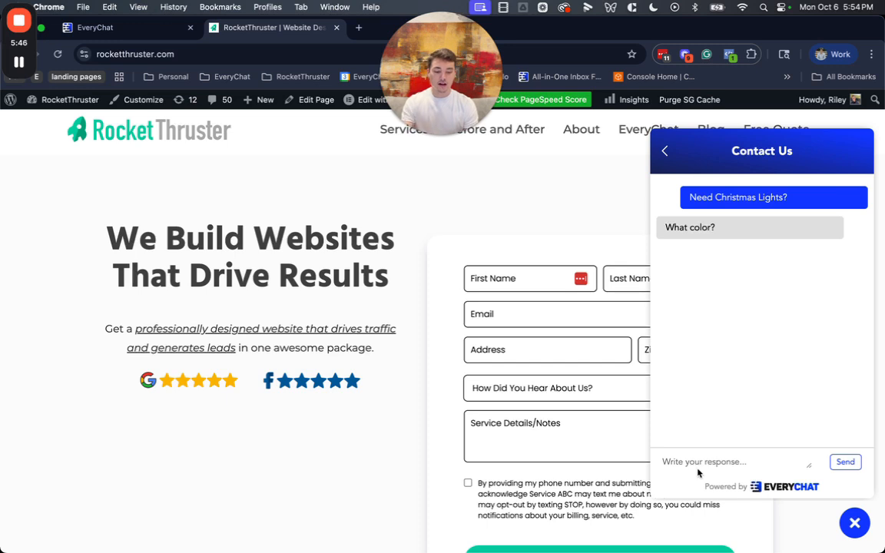
left_click(705, 462)
type("asd")
key("Return")
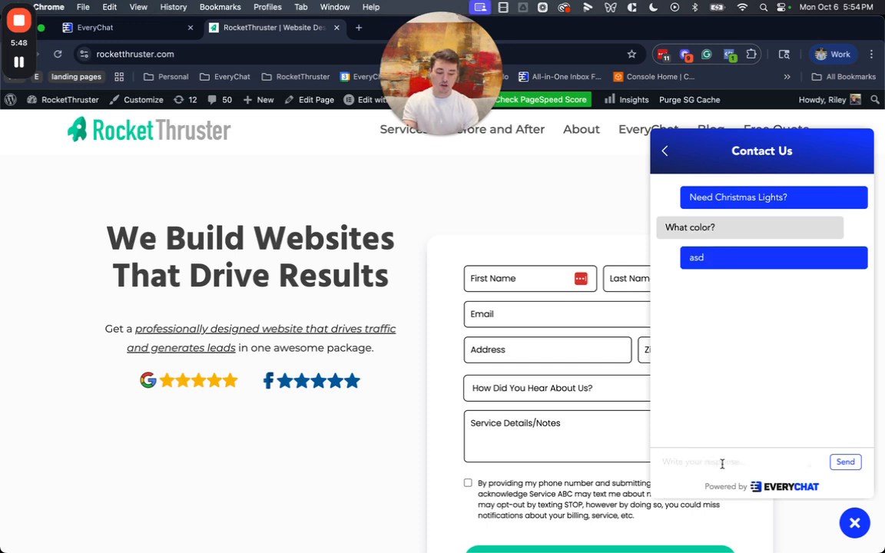
type("asd")
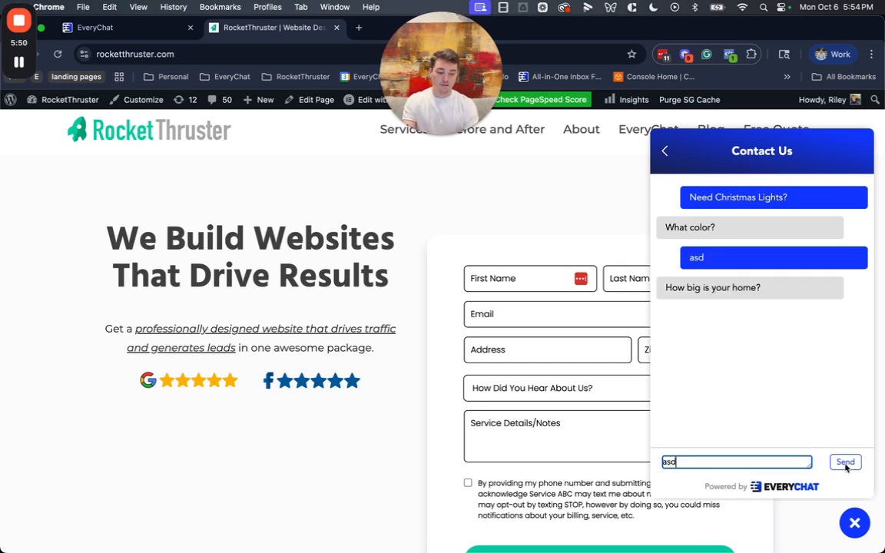
key("Return")
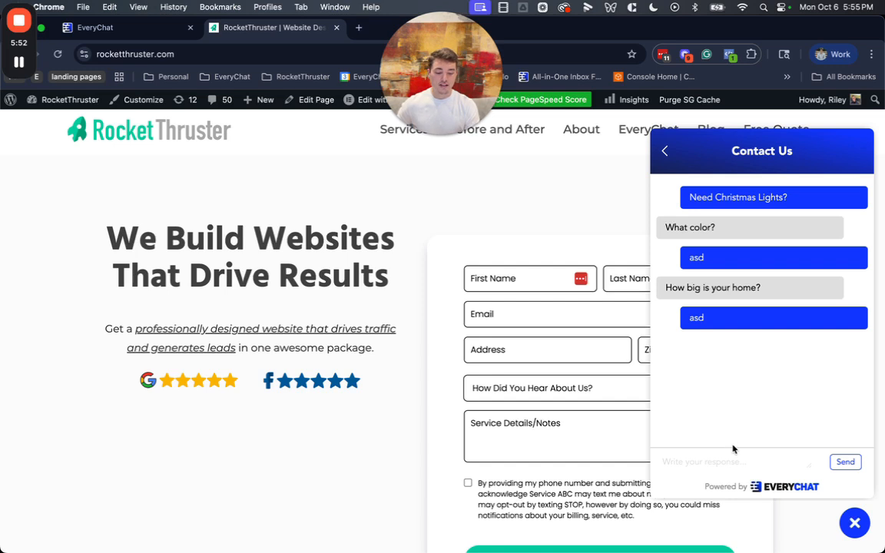
Check the name, mobile number and email fields on the chat widget's contact information form
left_click(670, 233)
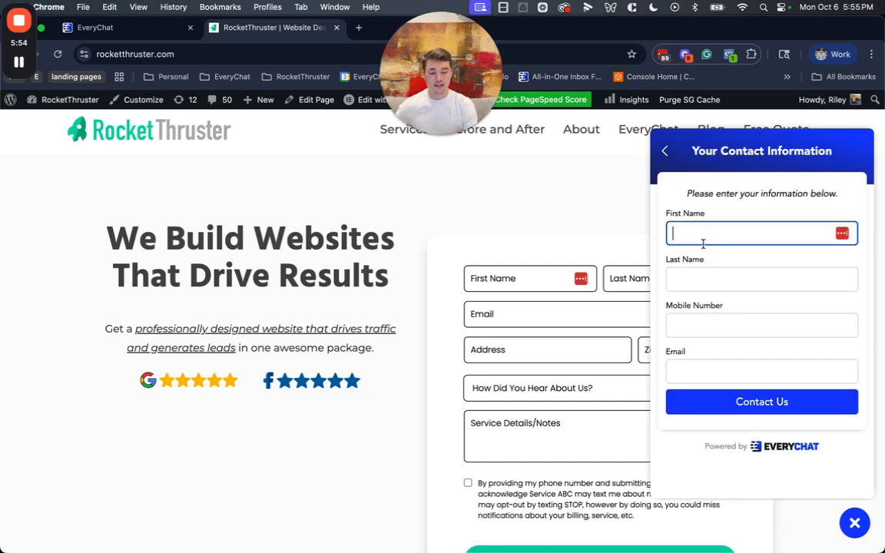
left_click(712, 282)
left_click(698, 325)
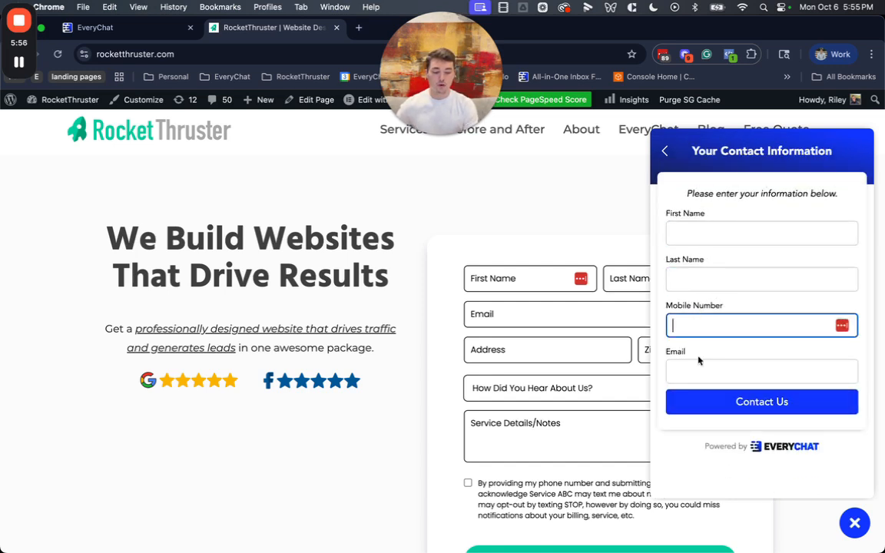
left_click(695, 369)
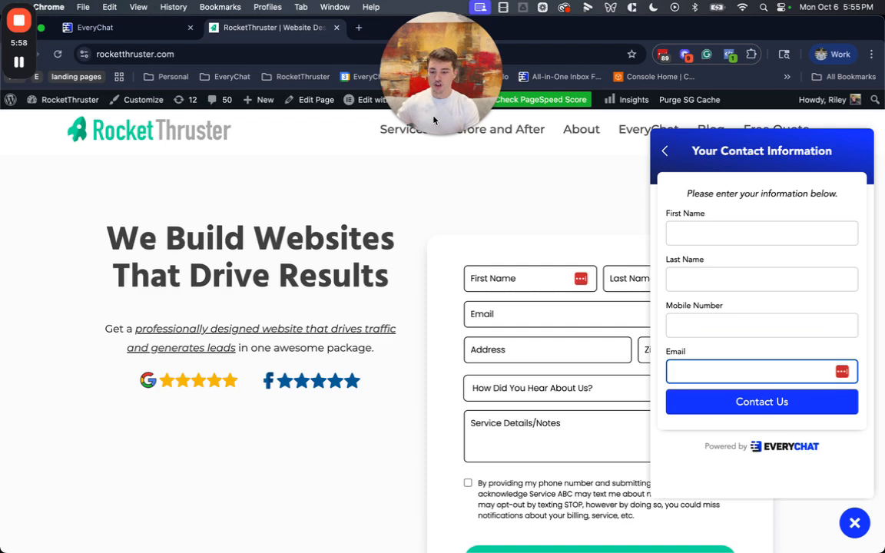
Return to the new option in EveryChat and review its tag choices and submission notification settings
left_click(151, 28)
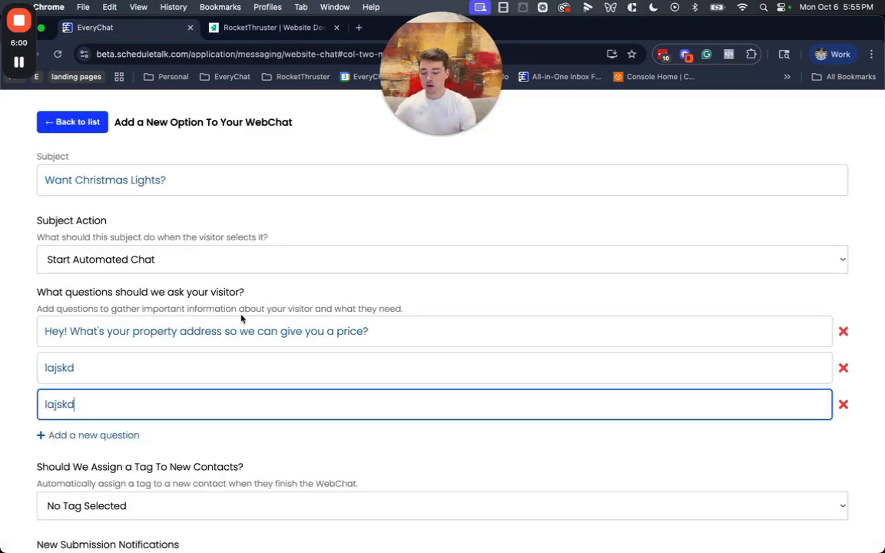
scroll(241, 318, "down", 3)
scroll(241, 315, "down", 3)
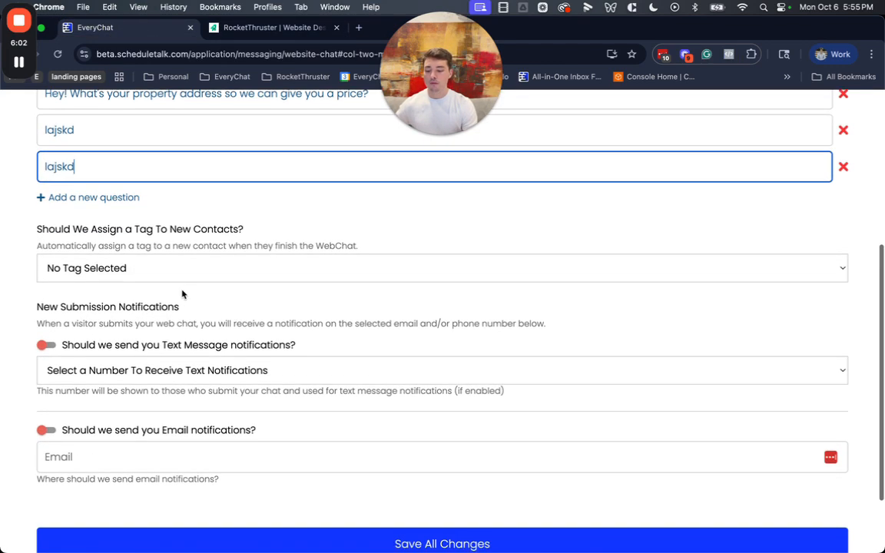
left_click(141, 273)
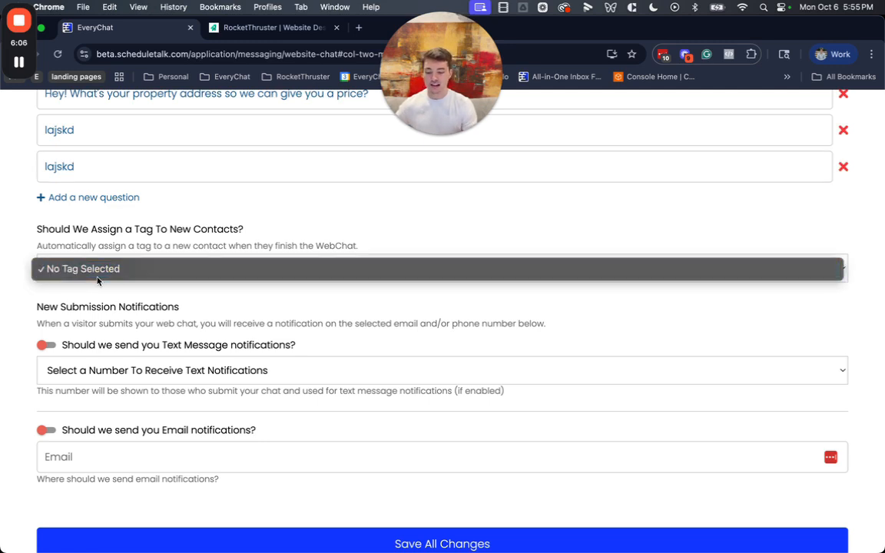
left_click(53, 301)
scroll(72, 307, "down", 2)
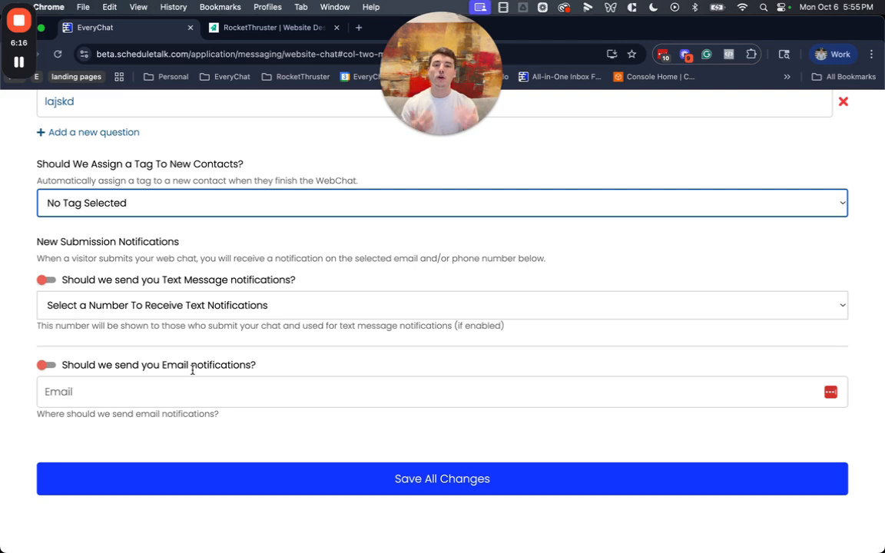
Review the automated chat's questions, tag and notification settings, and save the "Want Christmas Lights?" option
scroll(232, 375, "up", 2)
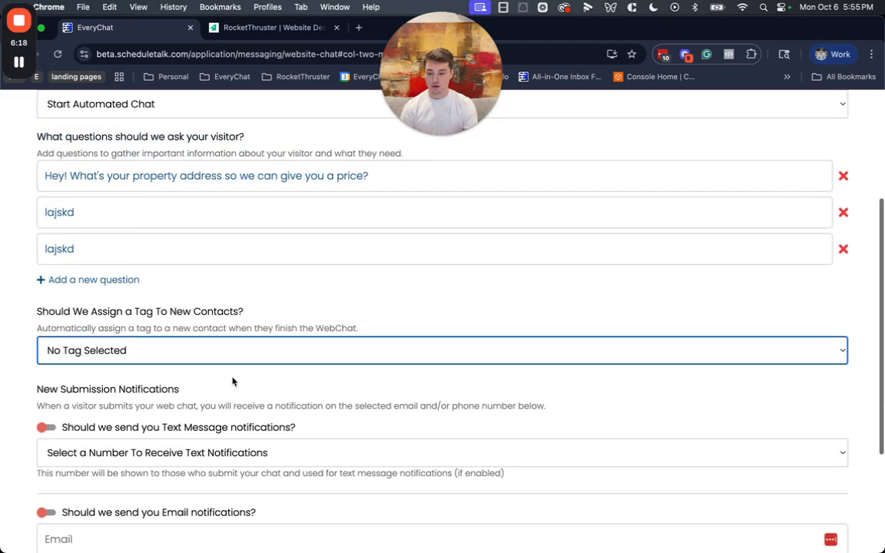
scroll(232, 378, "down", 3)
scroll(233, 360, "up", 2)
scroll(232, 360, "down", 3)
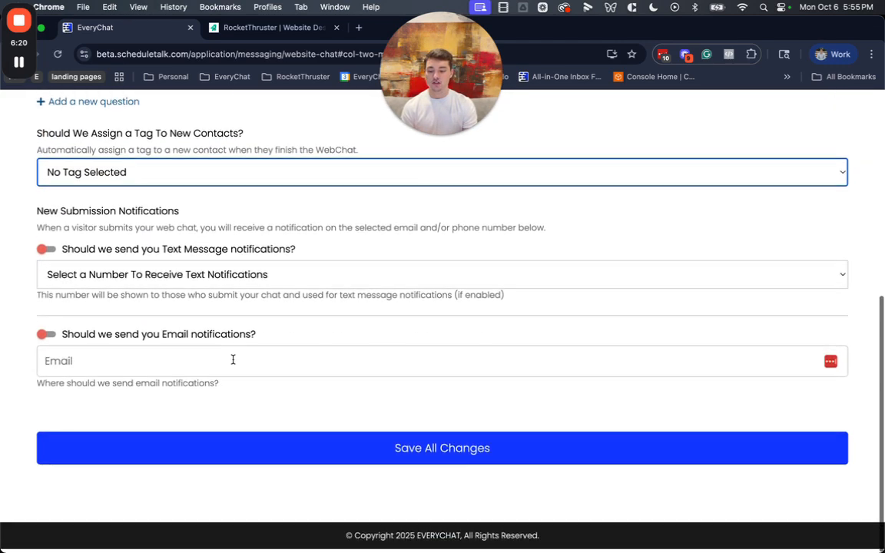
scroll(233, 360, "up", 5)
scroll(312, 371, "down", 5)
left_click(403, 453)
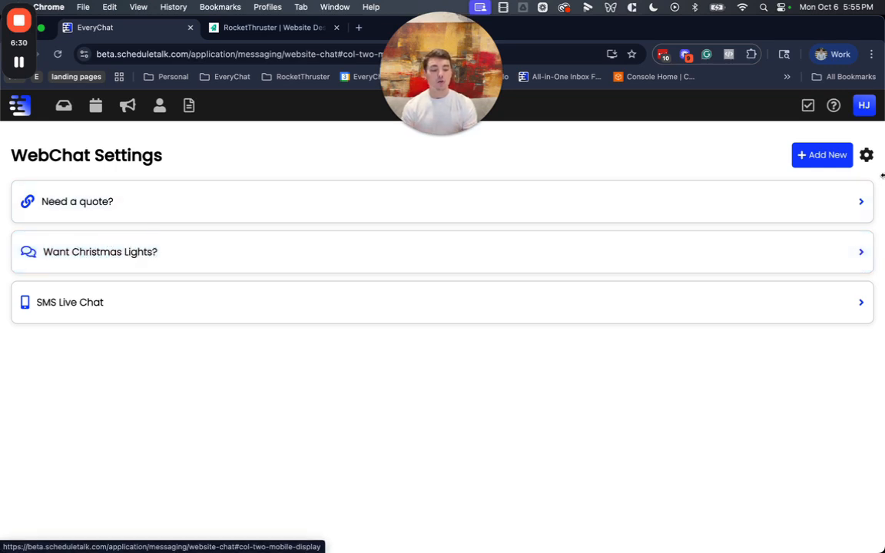
Display the website embed code for the WebChat and examine the code snippet
left_click(867, 156)
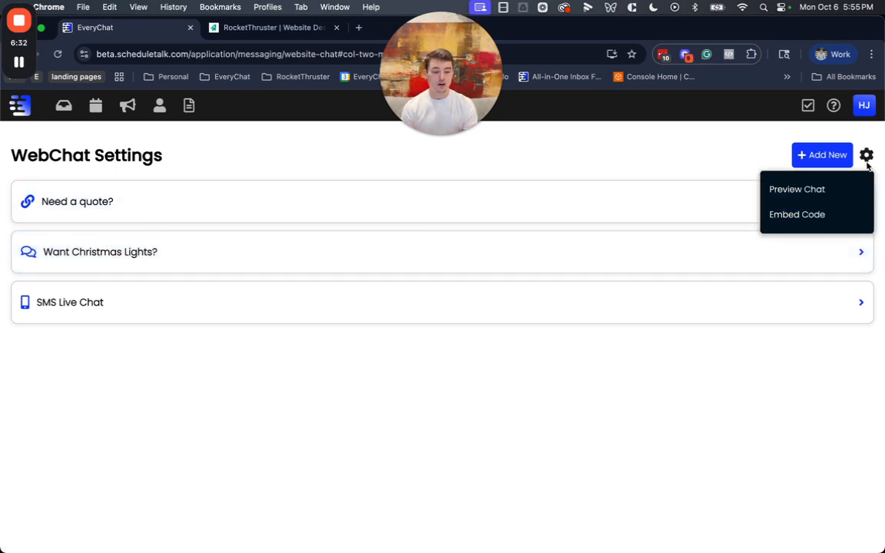
left_click(800, 216)
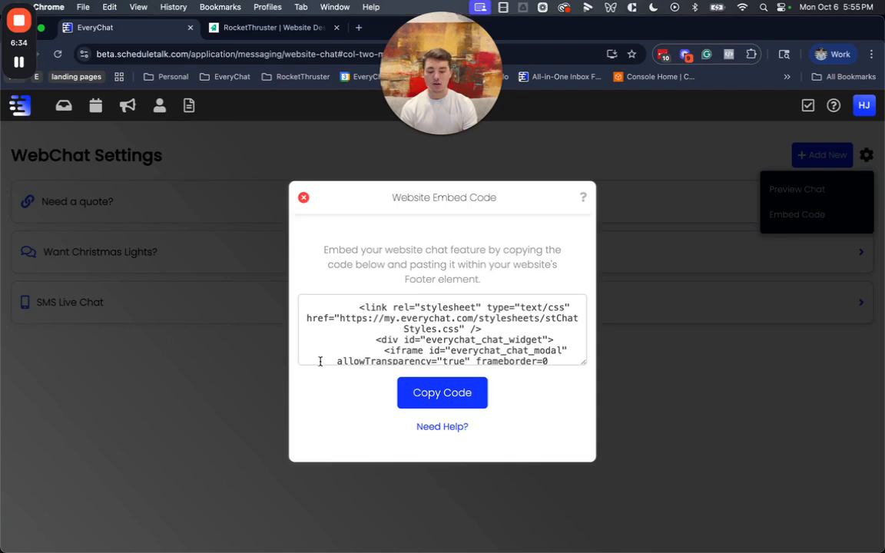
triple_click(451, 317)
left_click(443, 341)
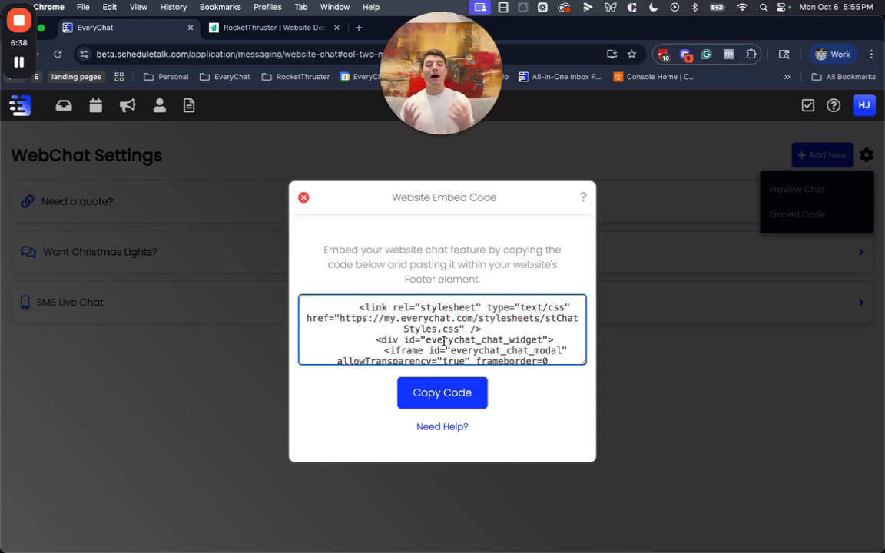
Switch to the RocketThruster website to collapse its chat widget, and return to EveryChat to dismiss the embed code
left_click(269, 28)
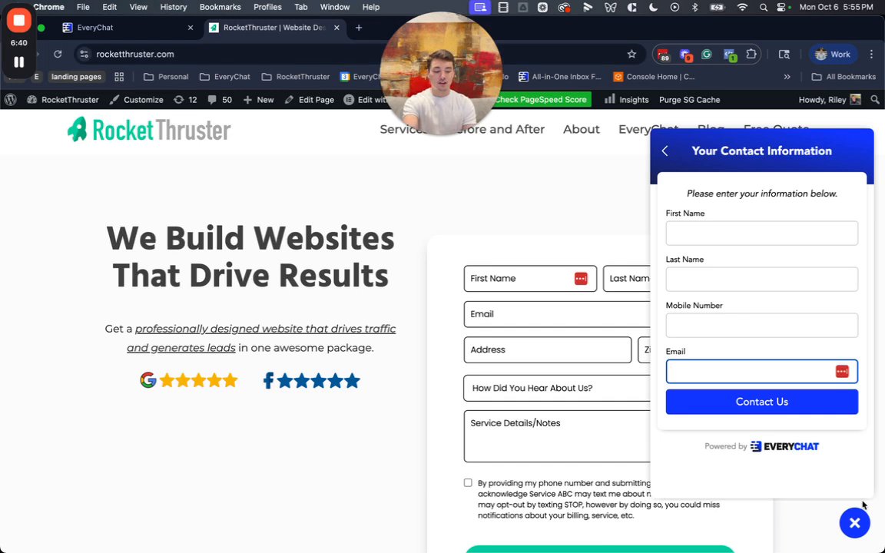
left_click(858, 527)
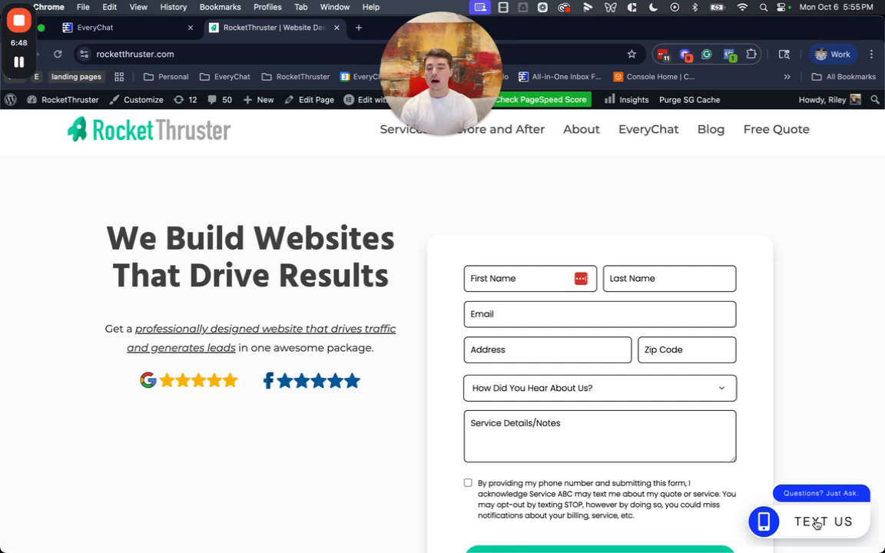
left_click(146, 29)
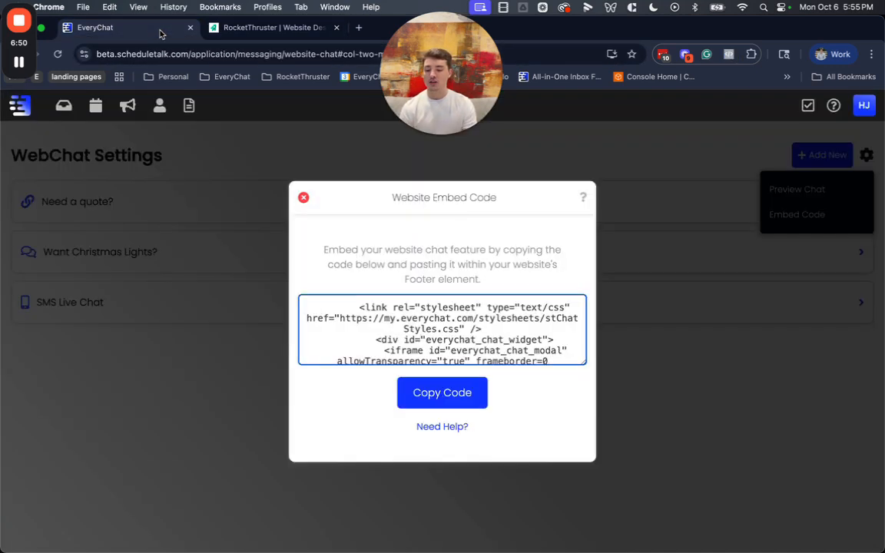
left_click(303, 198)
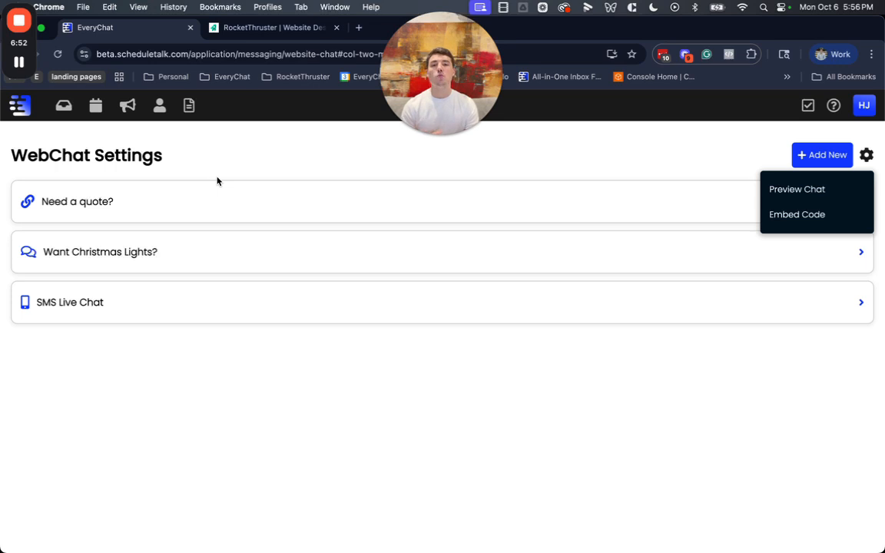
Go to the inbox's WebChat submissions and show only the "Want Christmas Lights?" subject
left_click(63, 106)
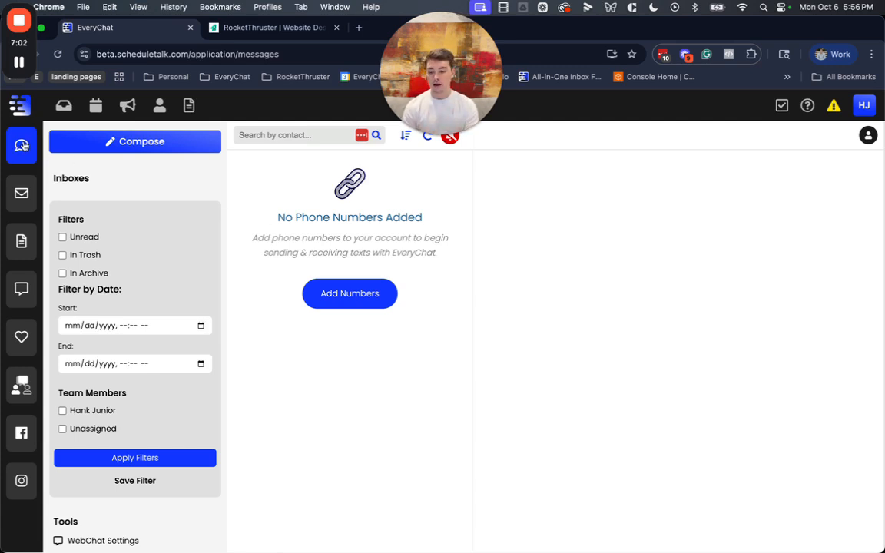
left_click(22, 298)
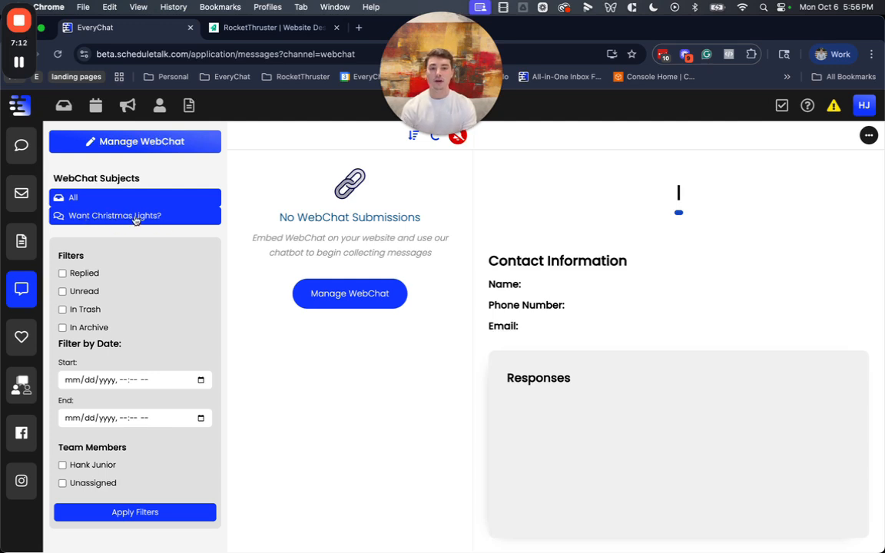
left_click(101, 220)
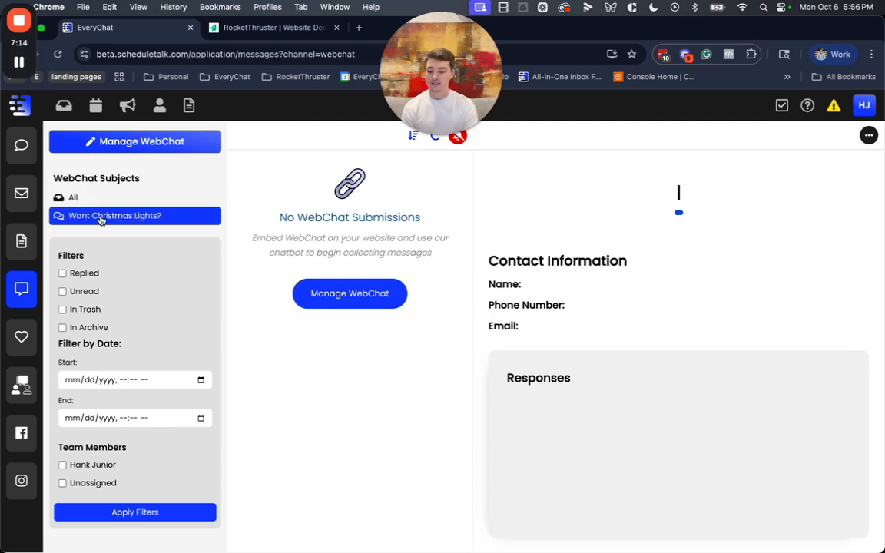